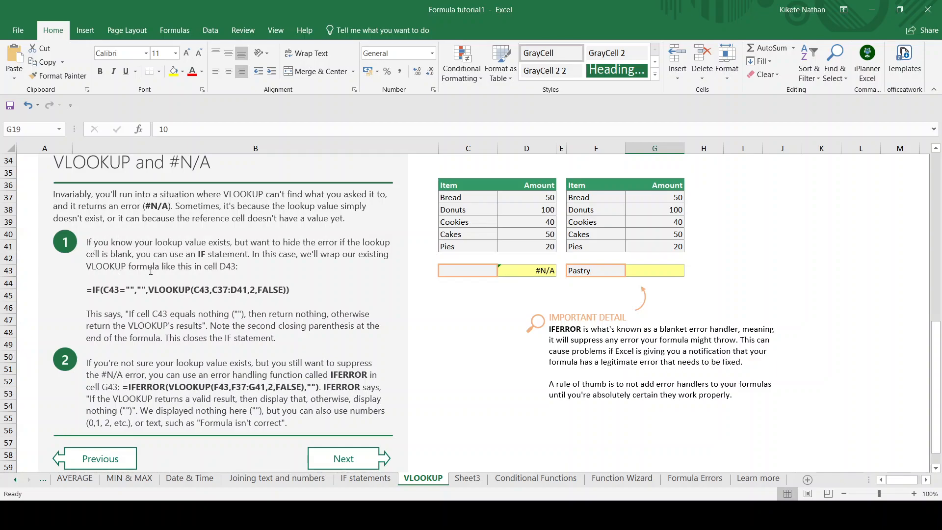
Examine the instructions for wrapping VLOOKUP in IF, the item table in C37:D41, the lookup cell C43 and the existing formula in D43
click(201, 251)
mouse_move(201, 252)
mouse_down()
mouse_move(238, 268)
mouse_move(247, 258)
mouse_up()
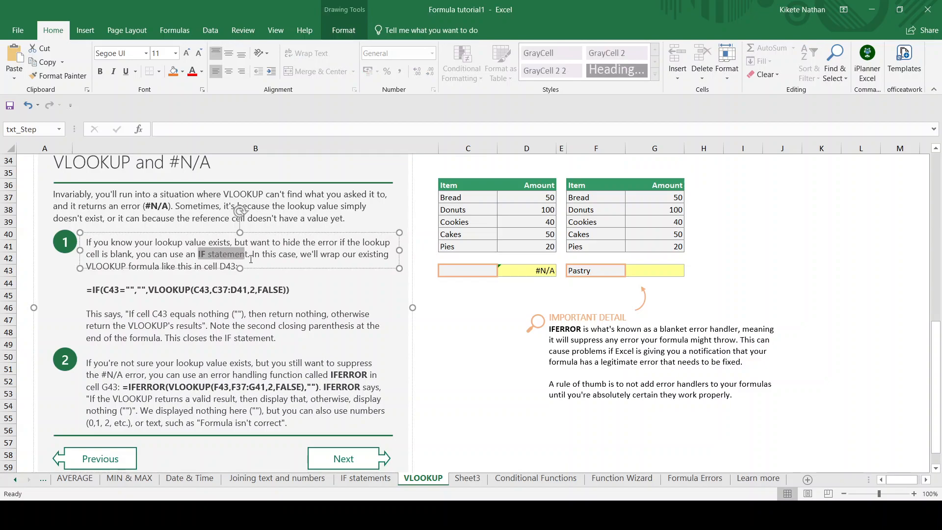
click(323, 296)
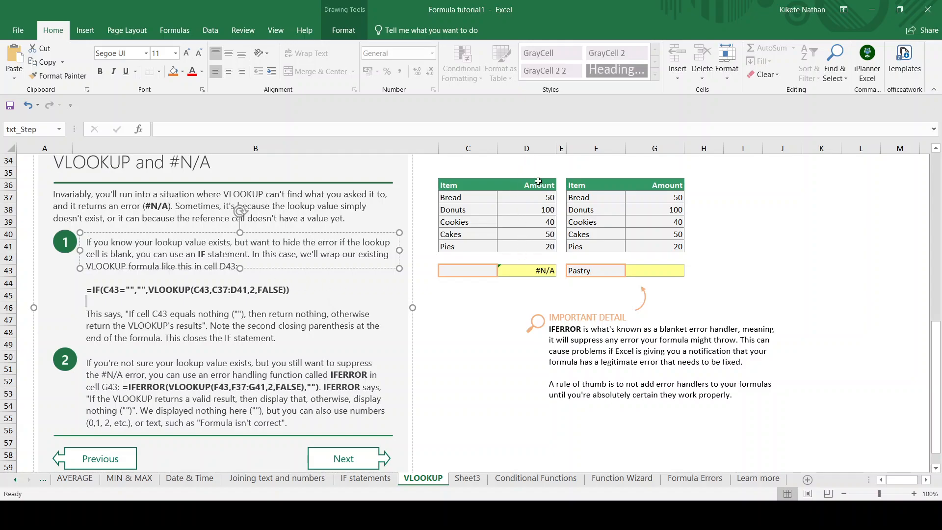
click(8, 270)
click(515, 270)
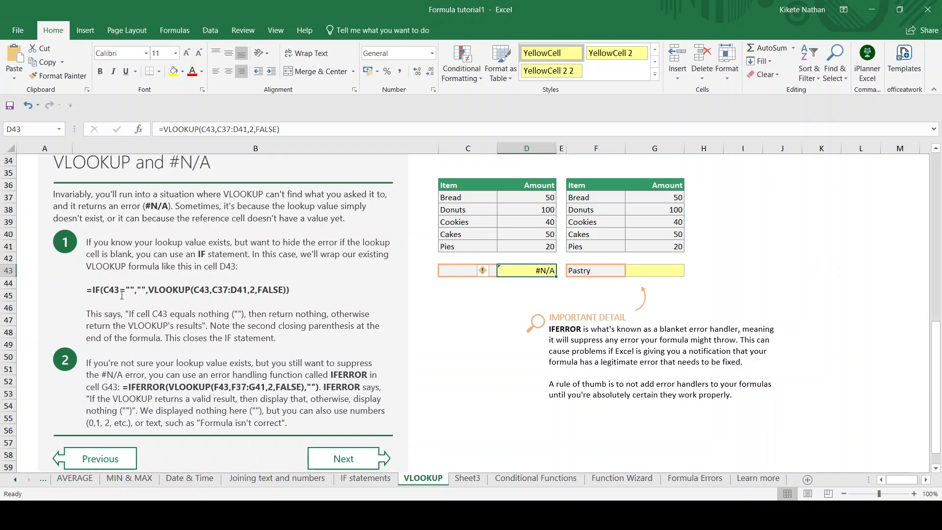
click(458, 268)
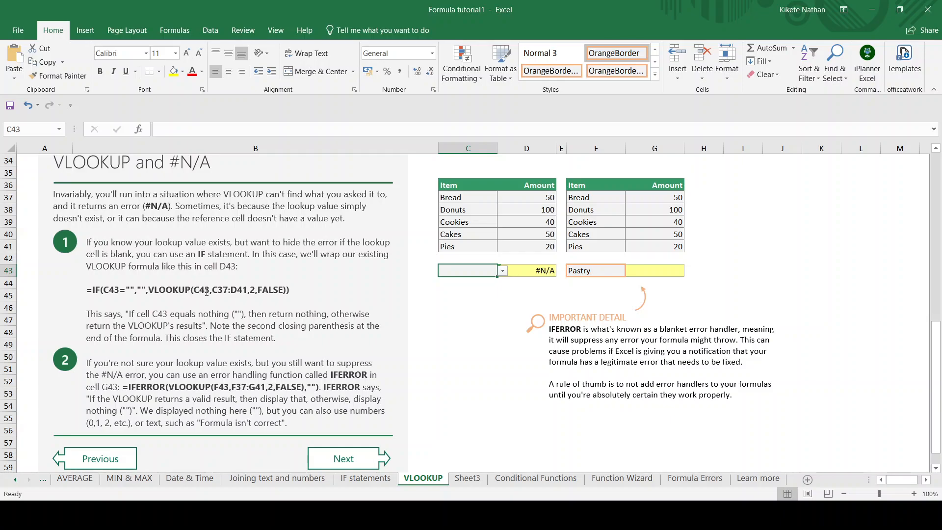
click(538, 272)
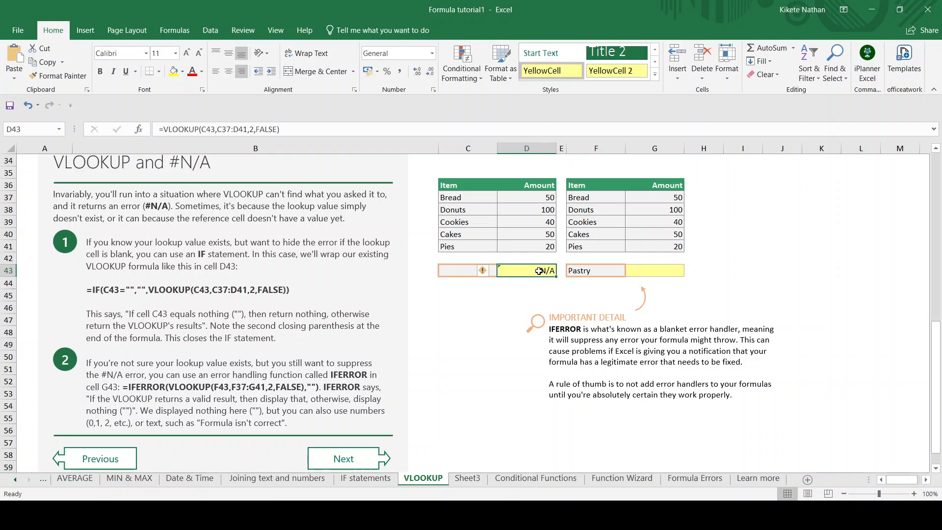
click(460, 270)
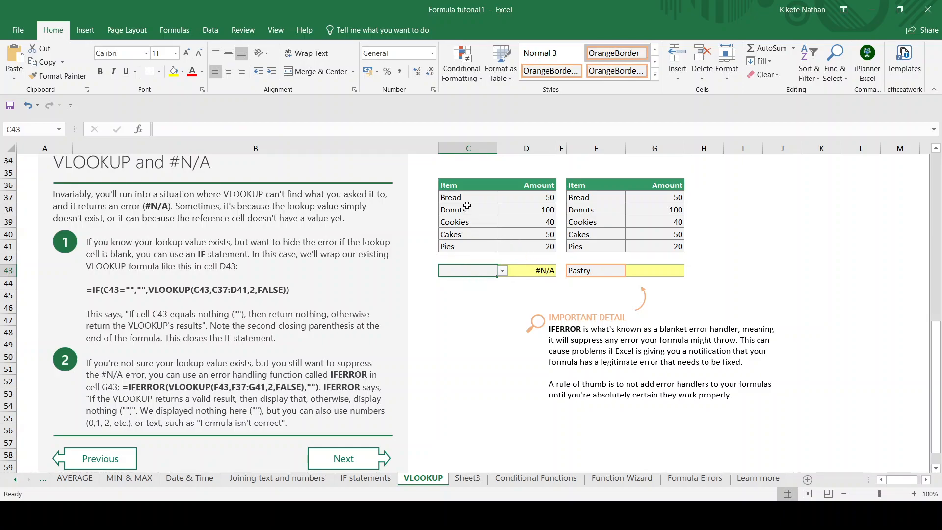
drag(464, 197, 528, 245)
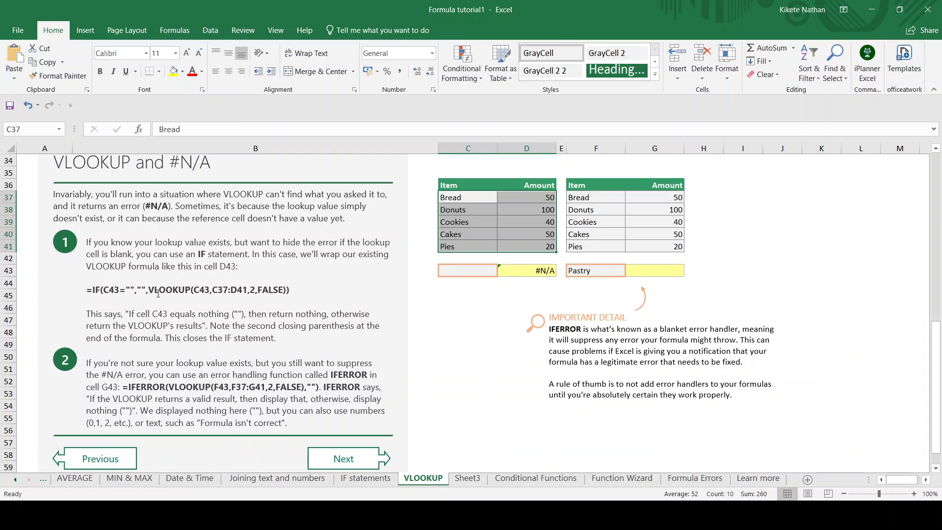
click(289, 289)
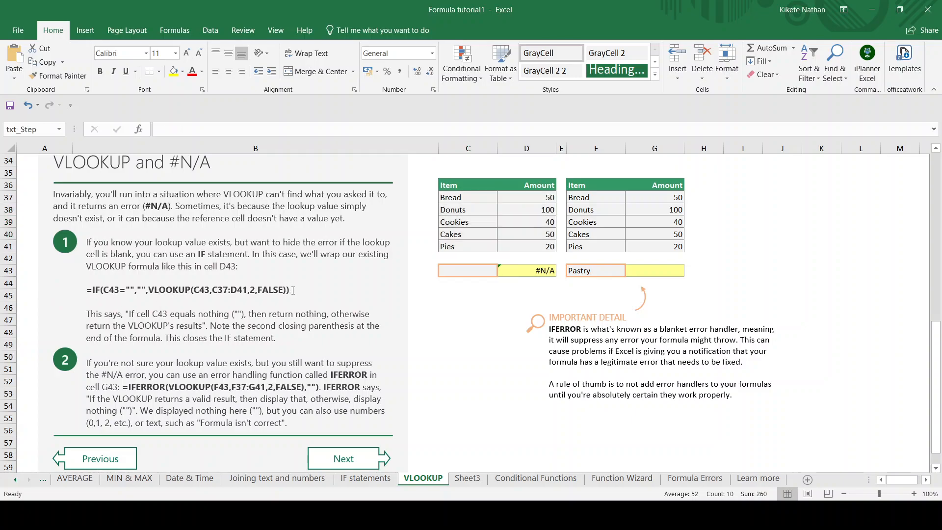
click(310, 292)
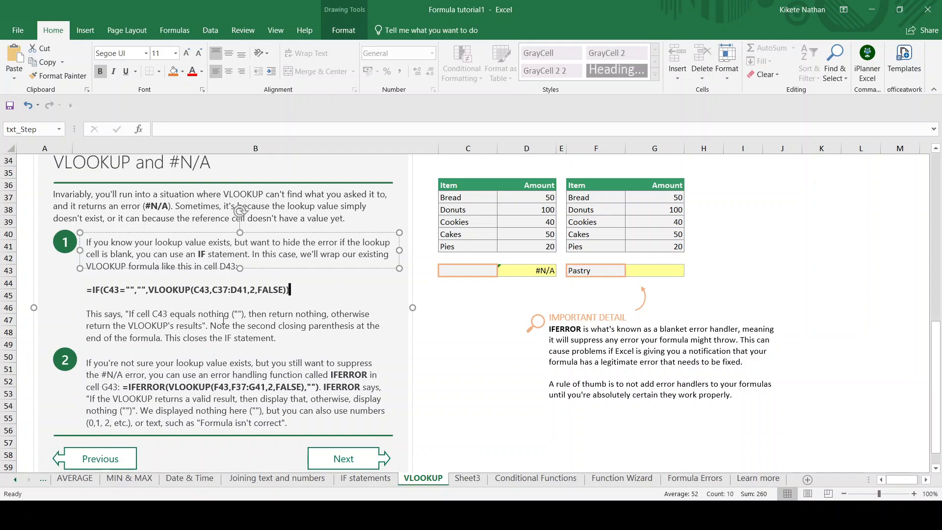
drag(232, 314, 243, 318)
click(516, 273)
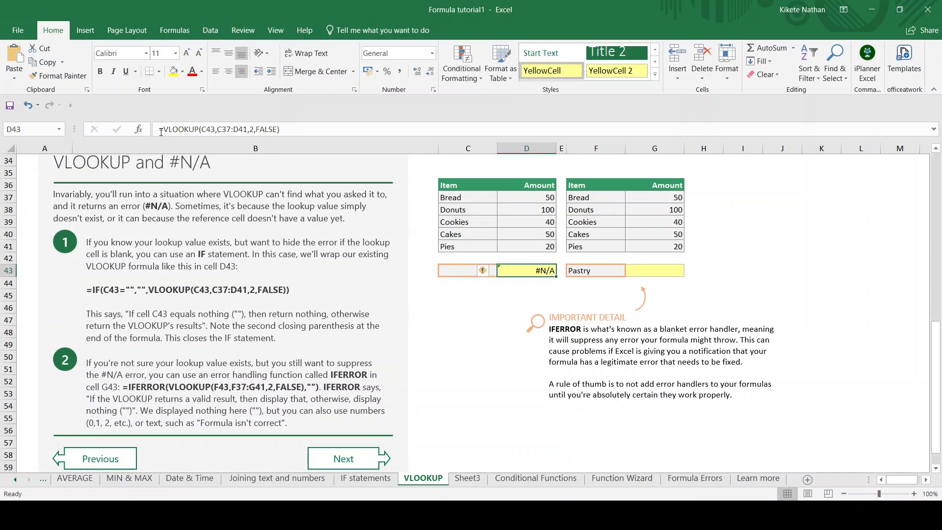
drag(157, 130, 323, 129)
click(322, 128)
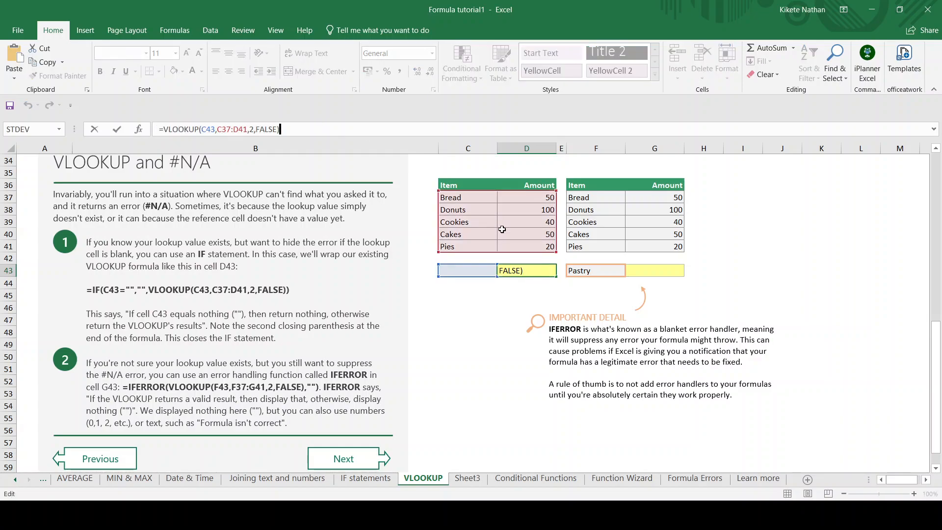
click(524, 272)
key(Escape)
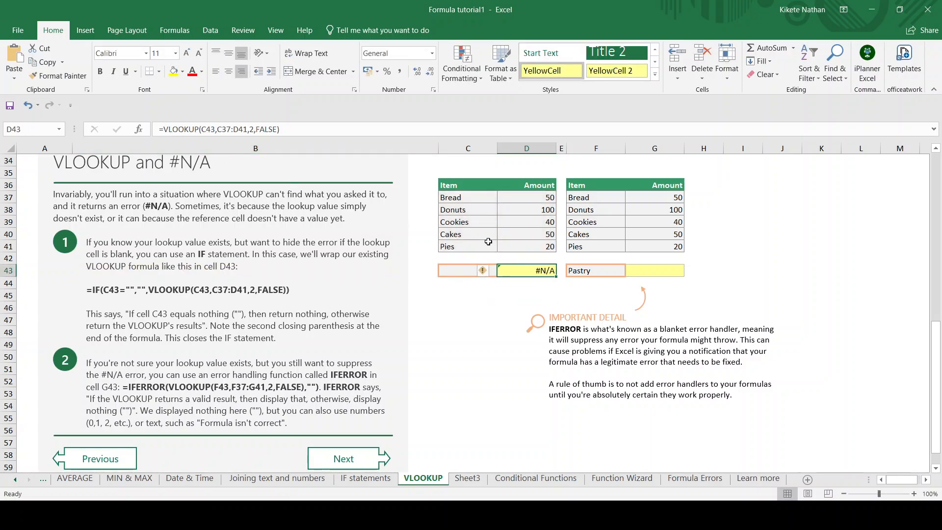
Wrap the VLOOKUP in D43 in an IF statement: =IF(C43=" "," ",VLOOKUP(C43,C37:D41,2,FALSE))
click(164, 129)
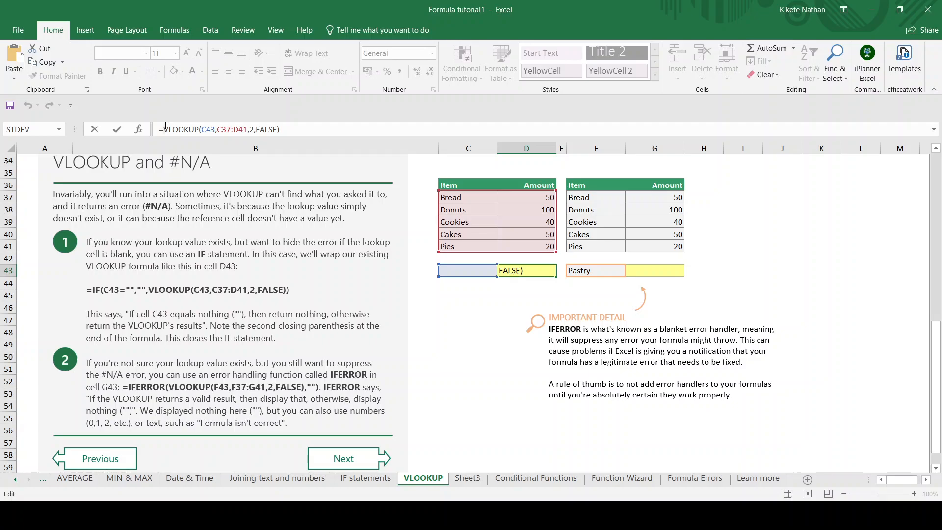
text(if)
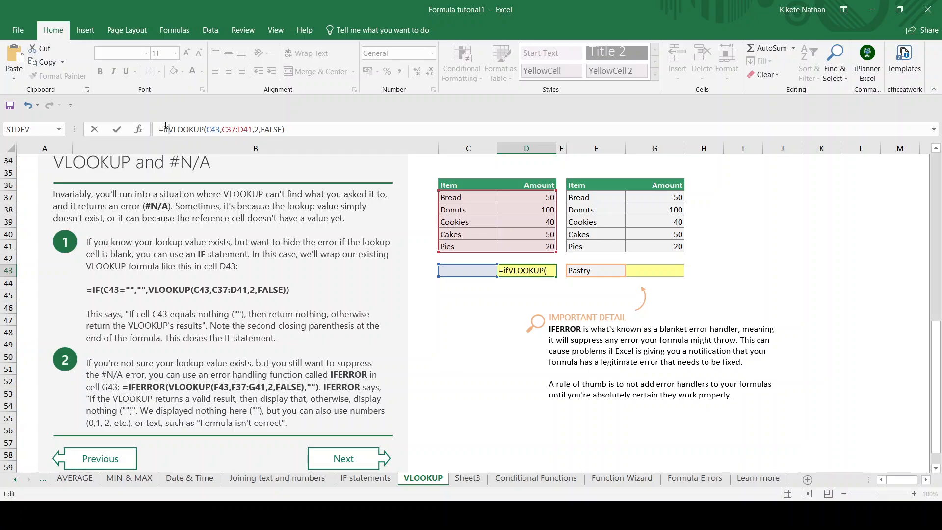
text(()
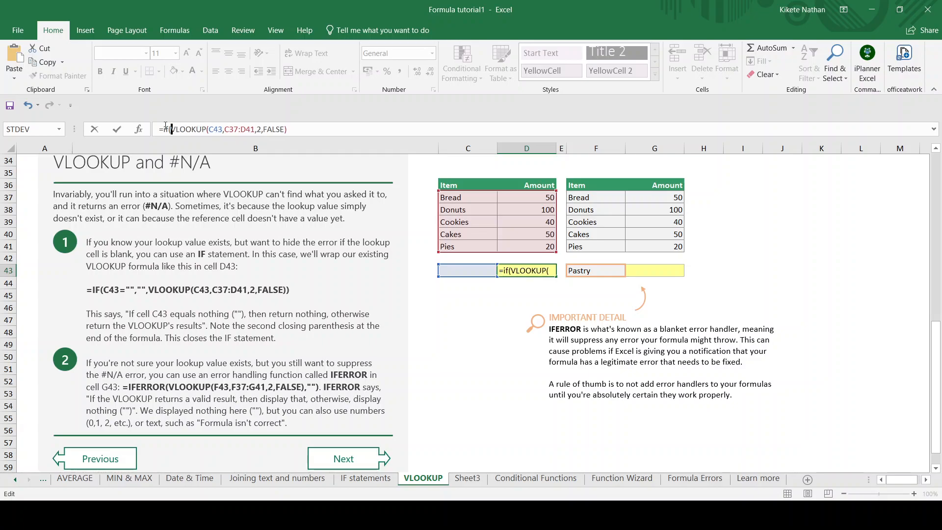
text(c43)
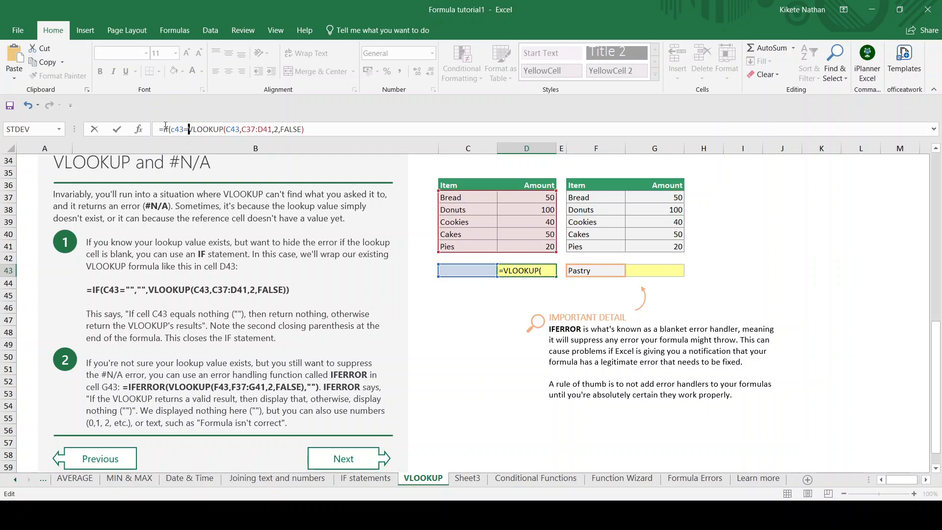
text(="")
key(BackSpace)
text(")
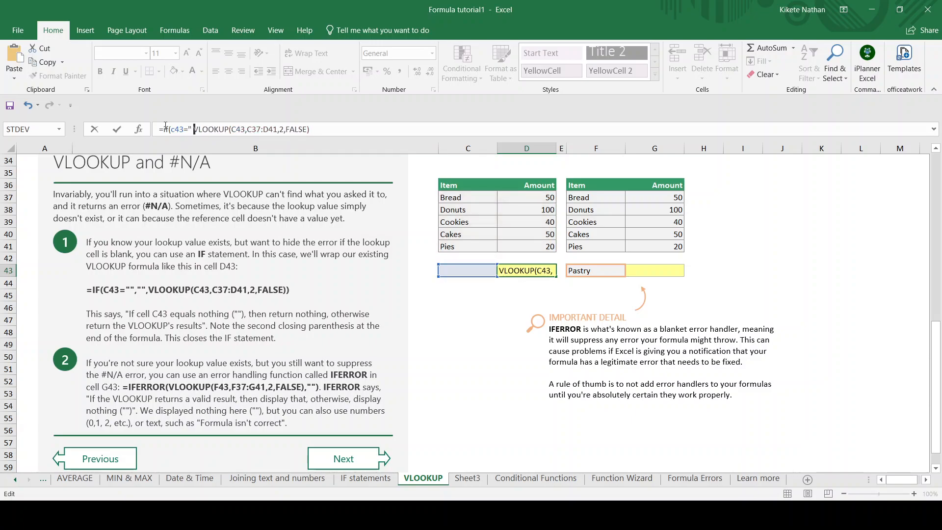
text(,)
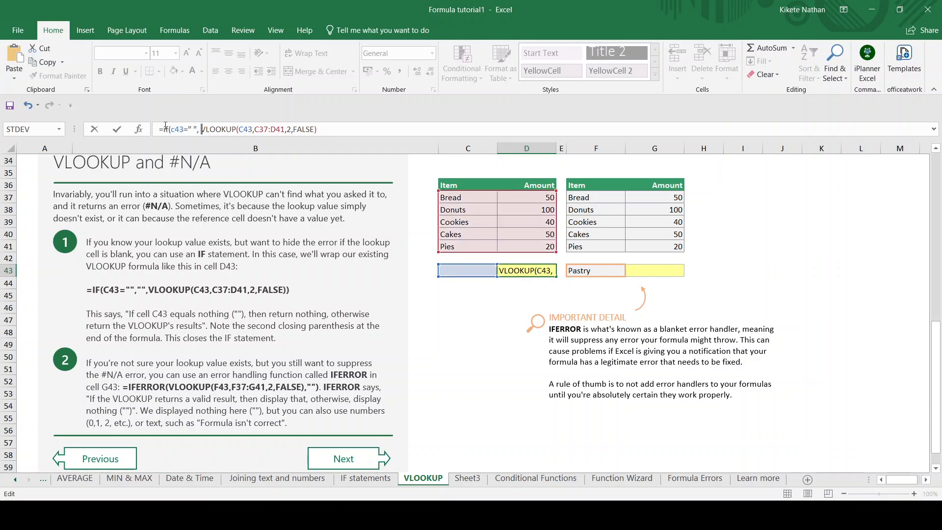
key(BackSpace)
text(" ")
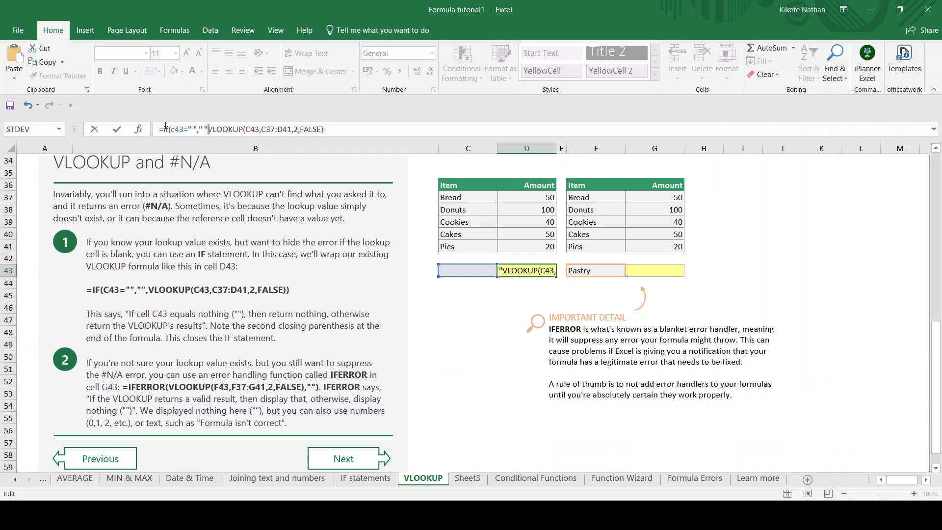
text(,)
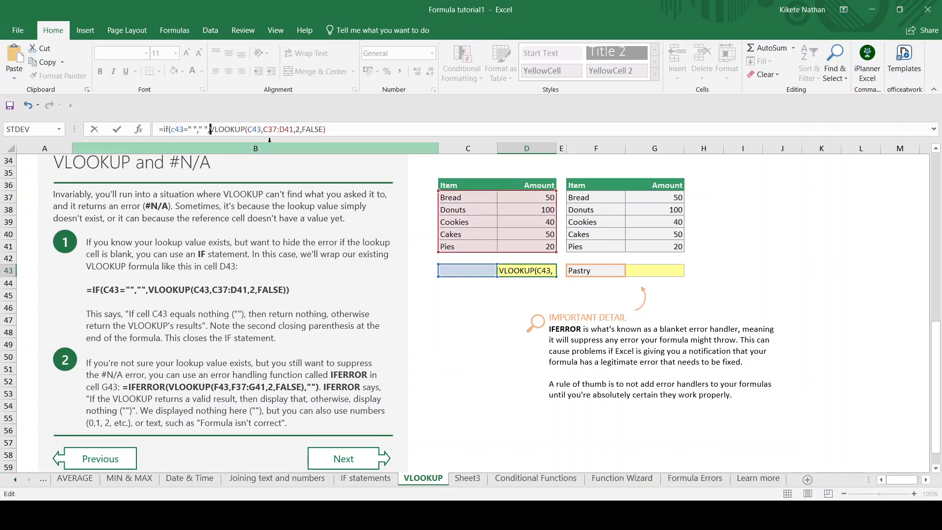
click(332, 125)
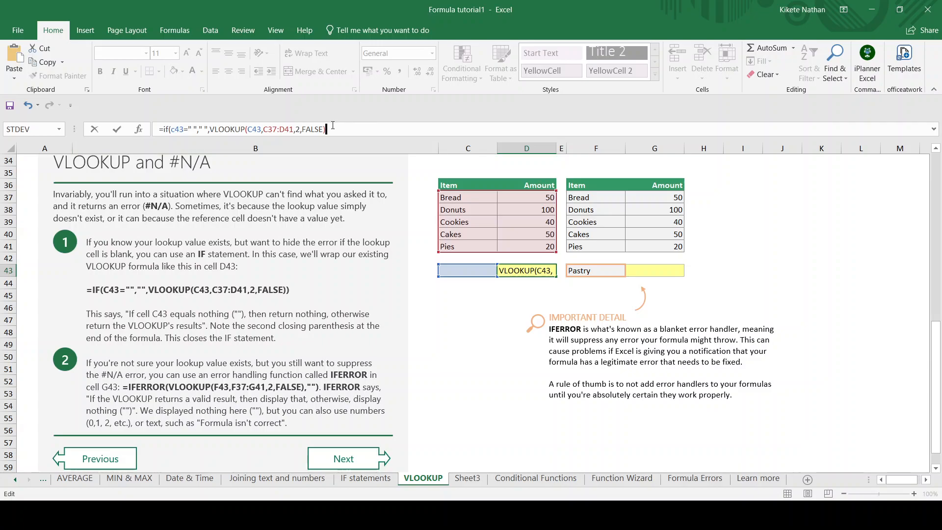
text())
key(Return)
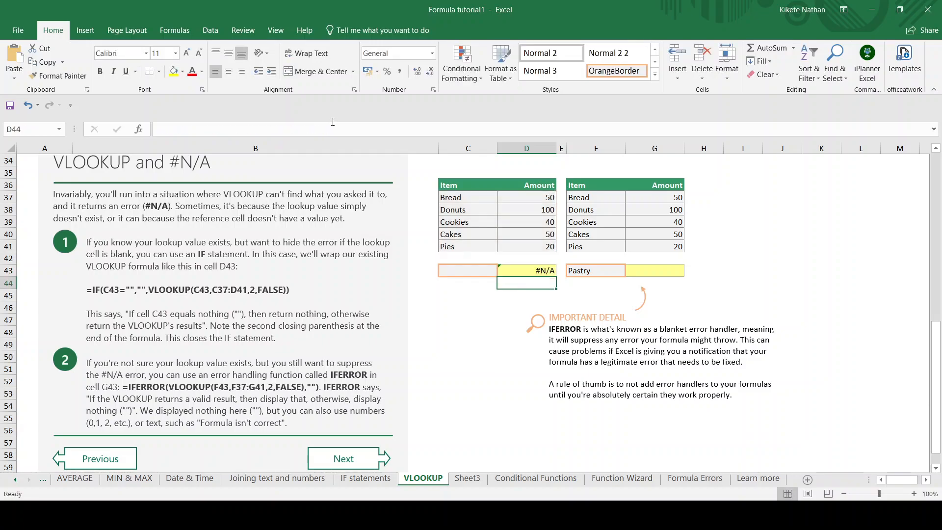
Remove the spaces inside both quote pairs in D43's formula, making it =IF(C43="","",VLOOKUP(C43,C37:D41,2,FALSE))
click(543, 272)
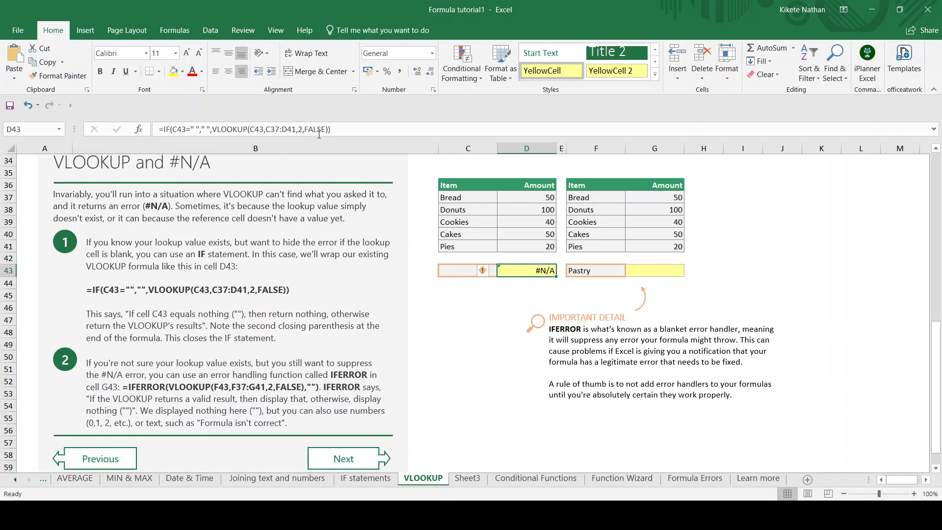
click(206, 129)
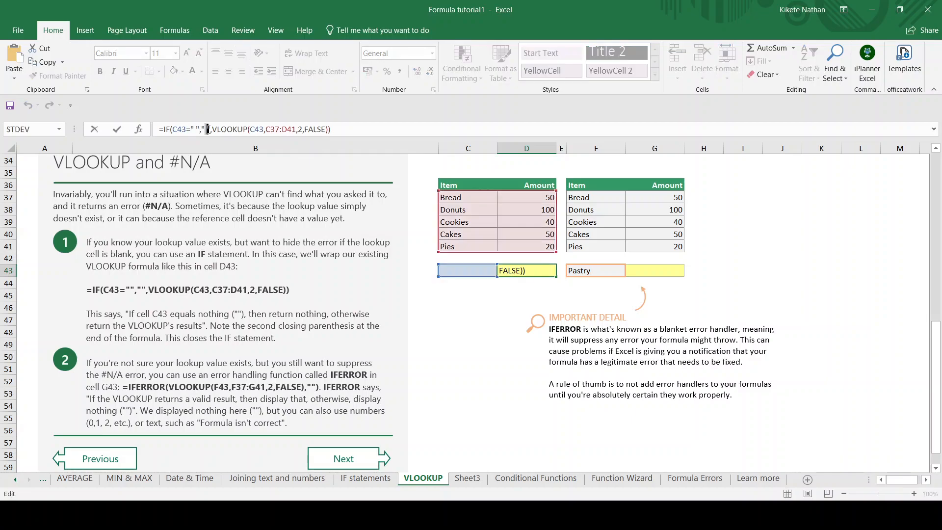
key(Delete)
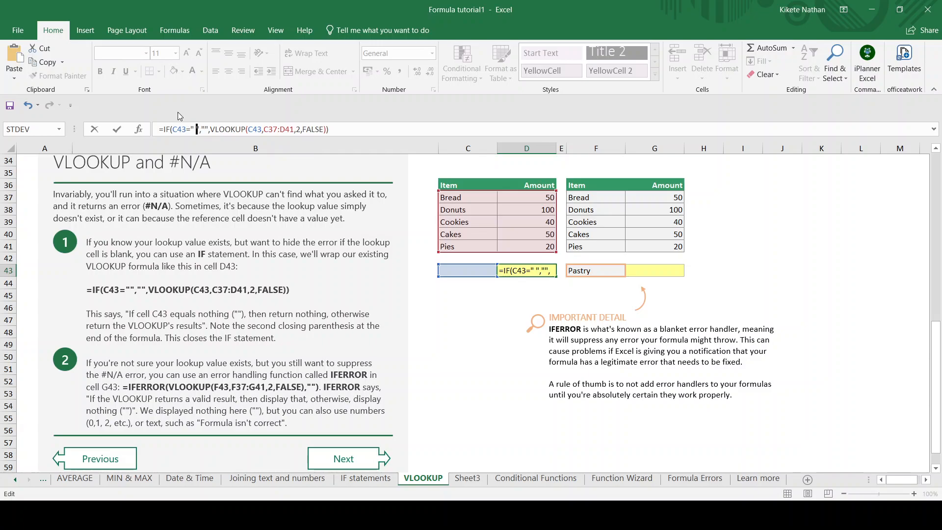
key(Delete)
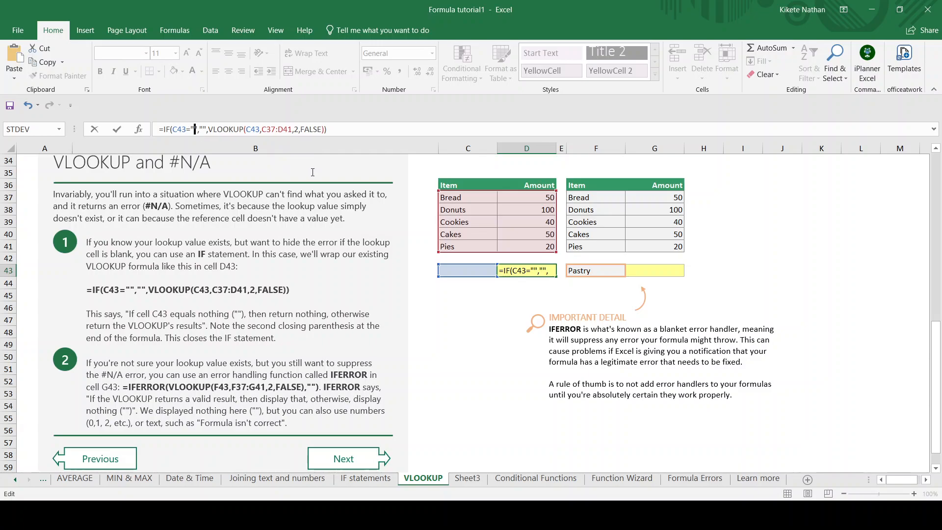
key(Return)
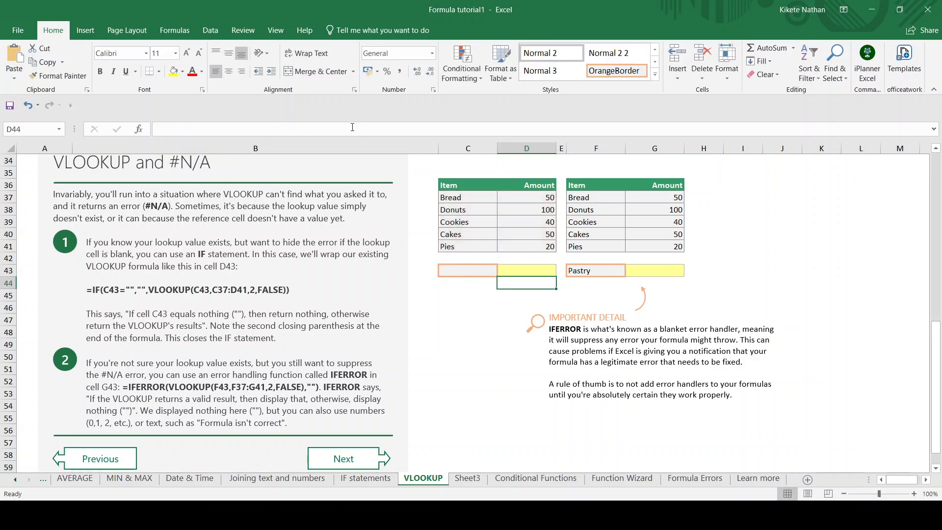
Test the D43 formula by entering Bread in C43 and comparing the returned amount with the item table
click(516, 271)
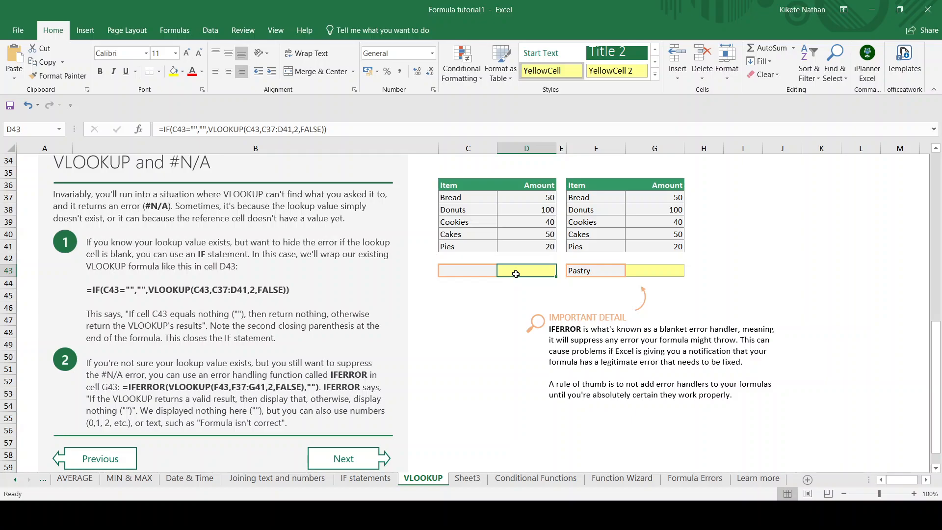
click(466, 277)
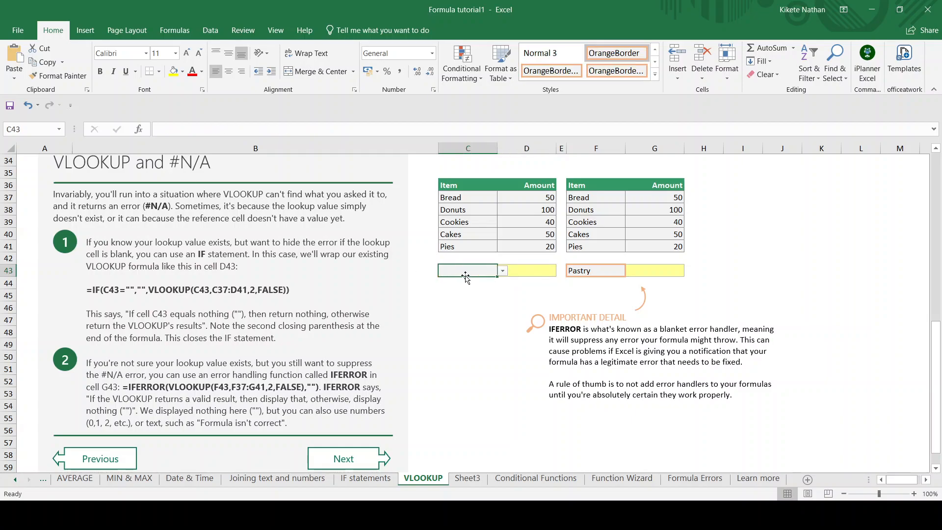
click(542, 271)
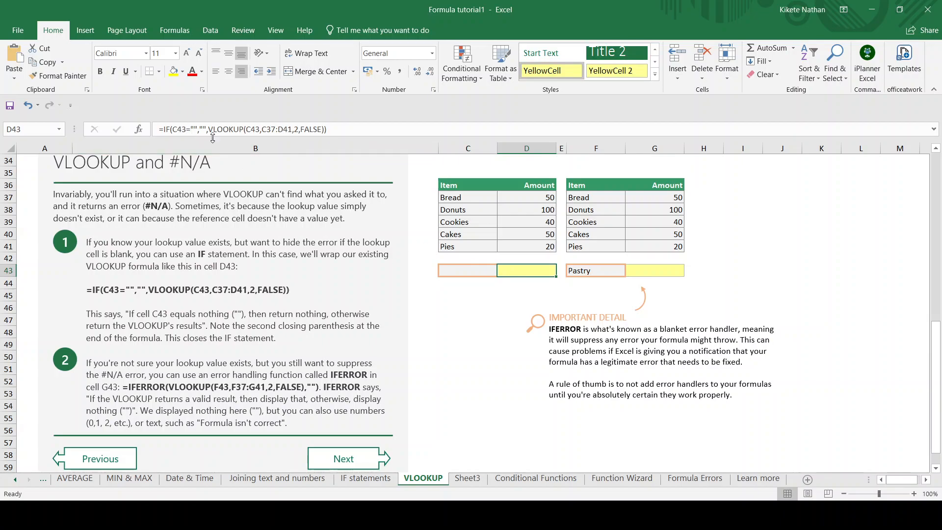
click(449, 271)
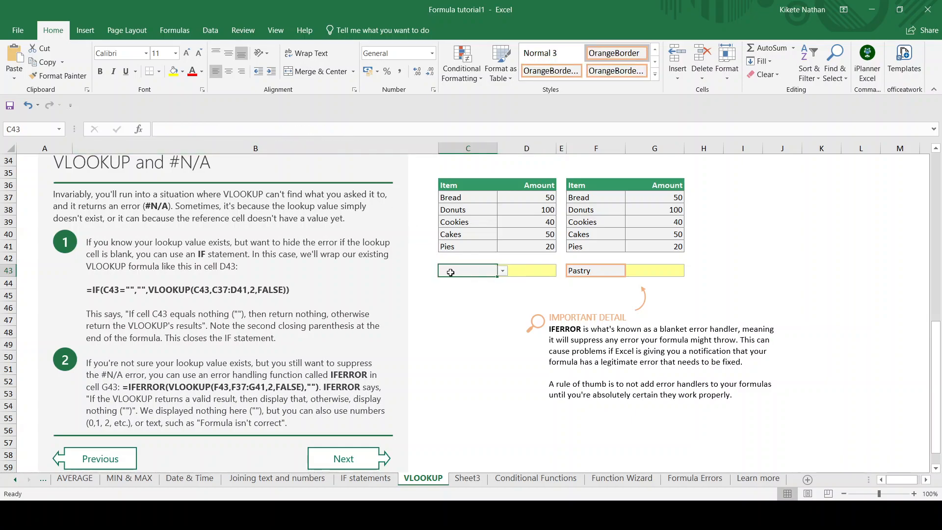
text(Bread)
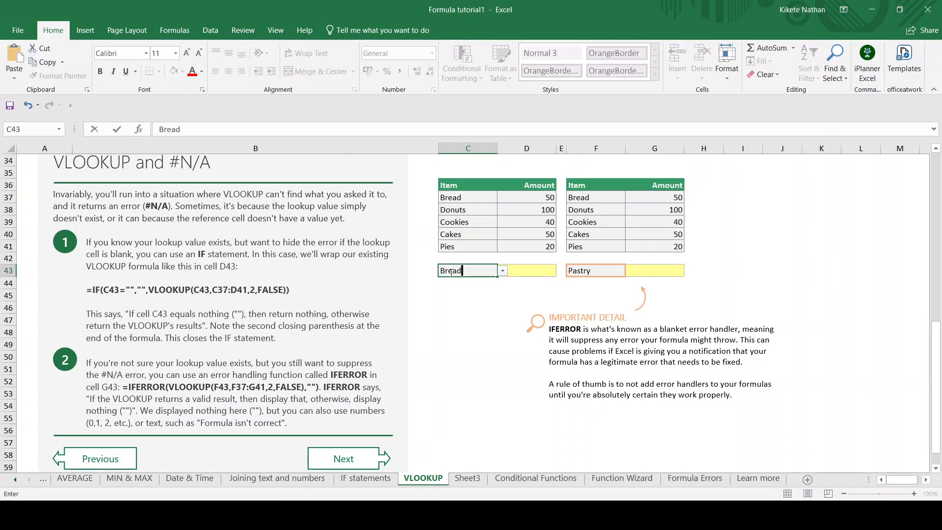
key(Return)
click(480, 198)
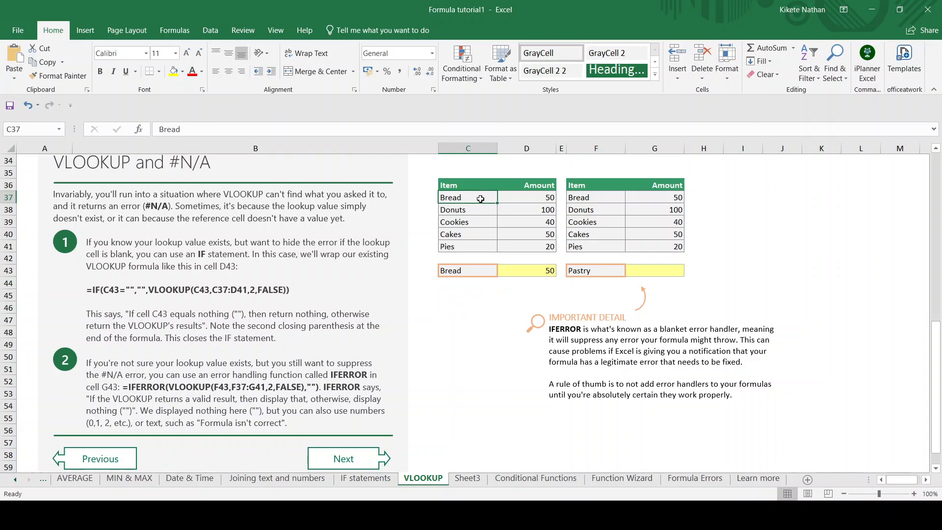
drag(468, 202, 557, 245)
key(Escape)
click(543, 199)
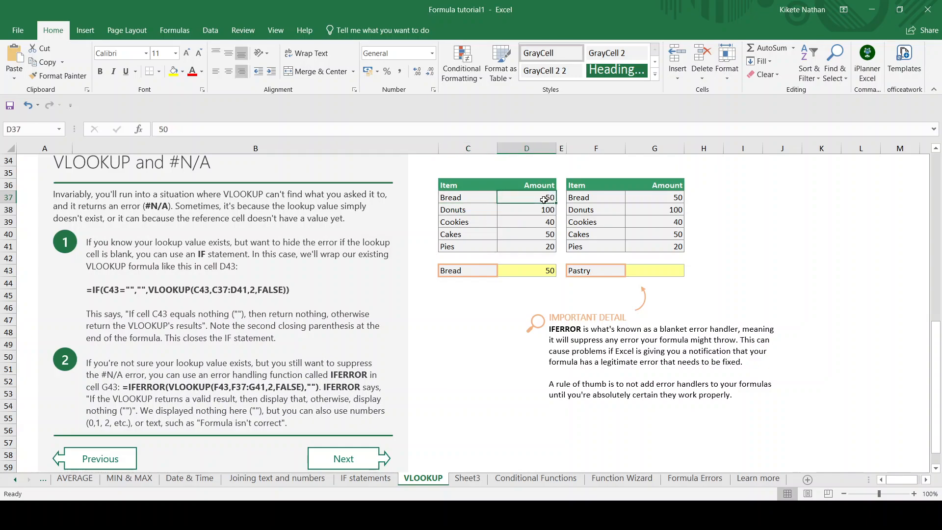
Clear the test item from C43 to check the formula with a blank lookup cell
click(475, 270)
key(BackSpace)
click(546, 292)
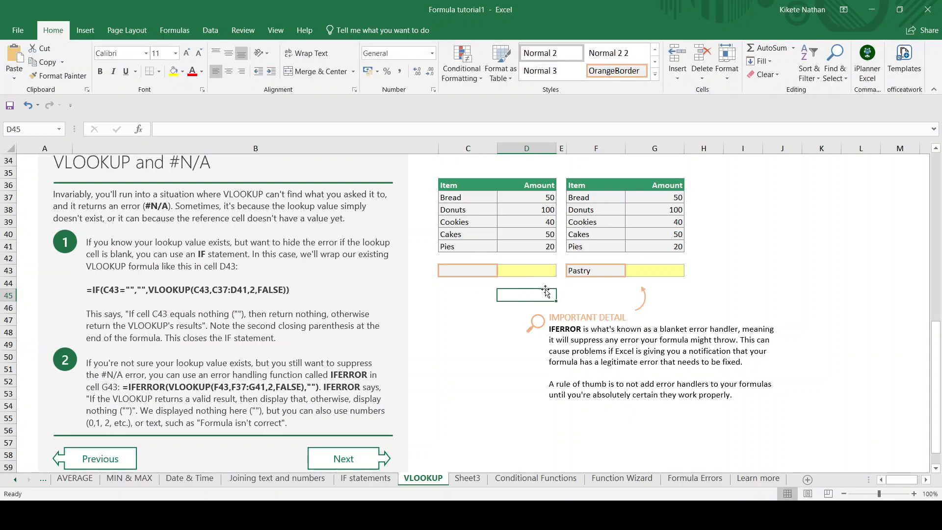
Compare the IF-wrapped formula in D43 with the IFERROR formula in G43
click(529, 270)
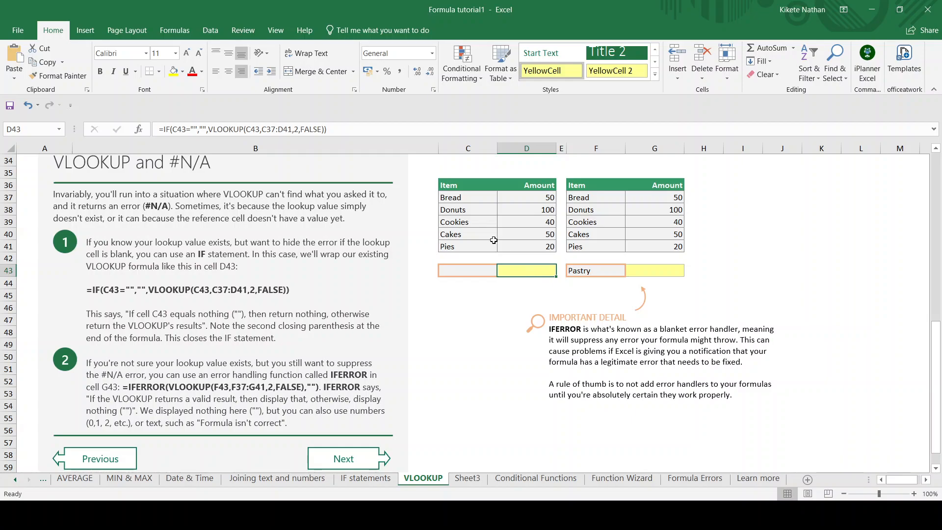
scroll(159, 245, down, 1)
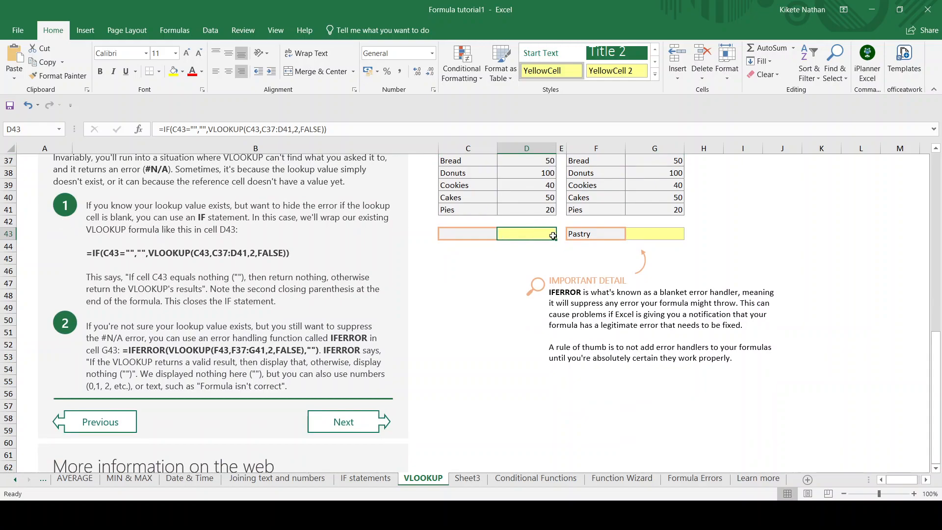
click(646, 234)
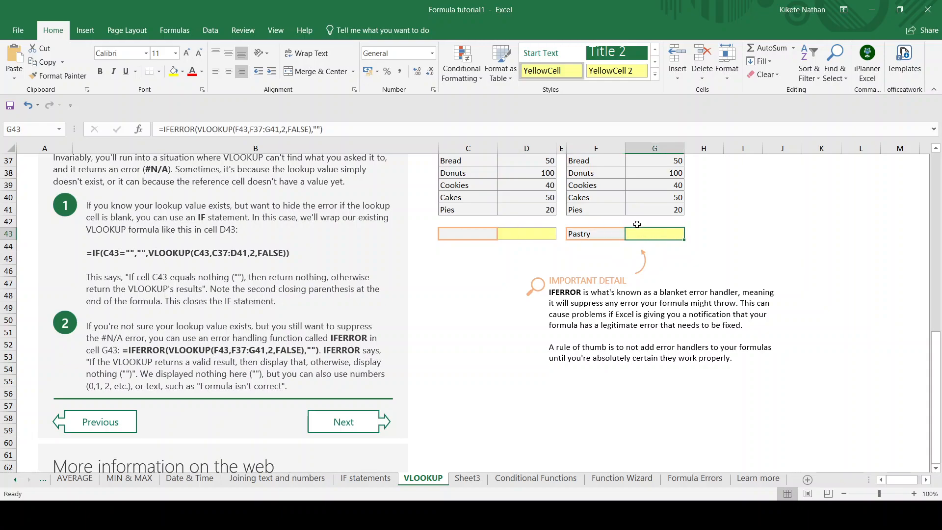
scroll(638, 225, up, 1)
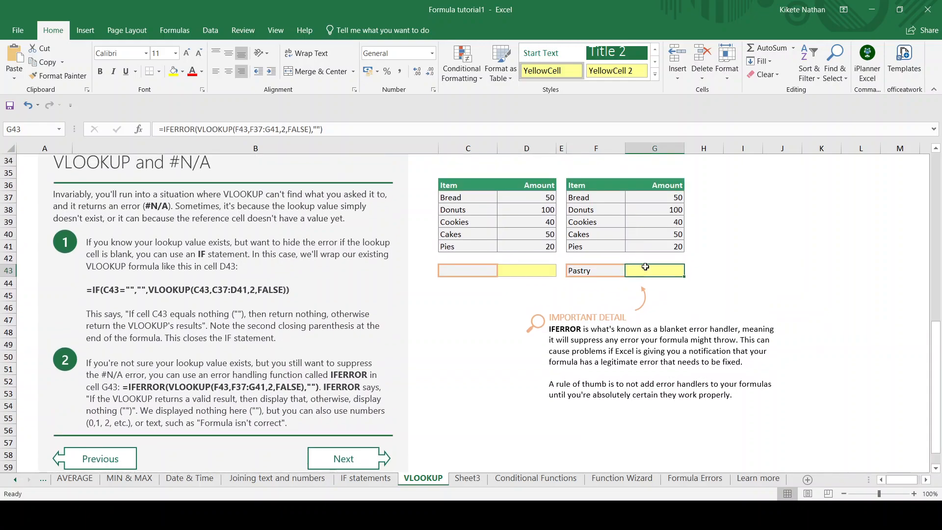
Enter Donuts in C45 as a lookup item for a practice formula
click(462, 289)
click(455, 300)
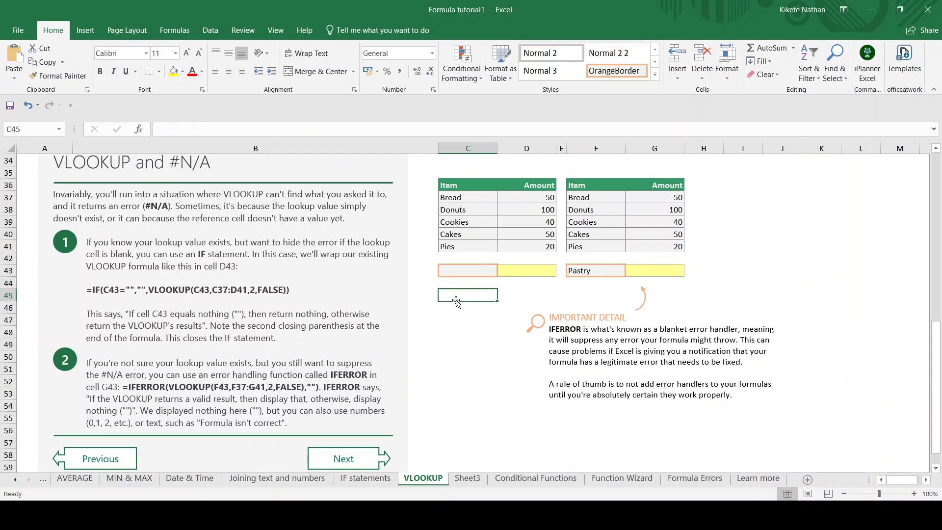
text(C)
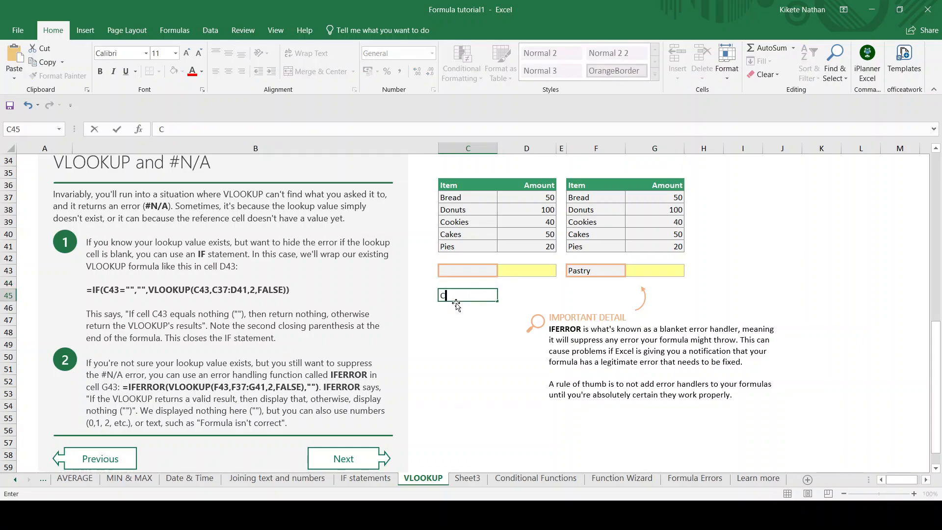
key(BackSpace)
text(Donuts)
Enter a plain lookup of C45 against the first item table in D45: =VLOOKUP(C45,C37:D41,2,FALSE)
click(527, 294)
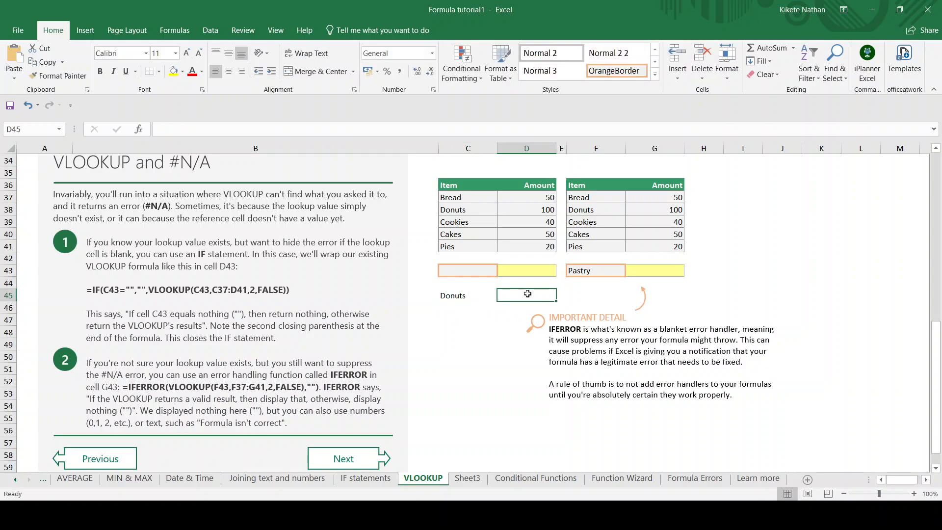
text(=v;)
key(BackSpace)
text(loo)
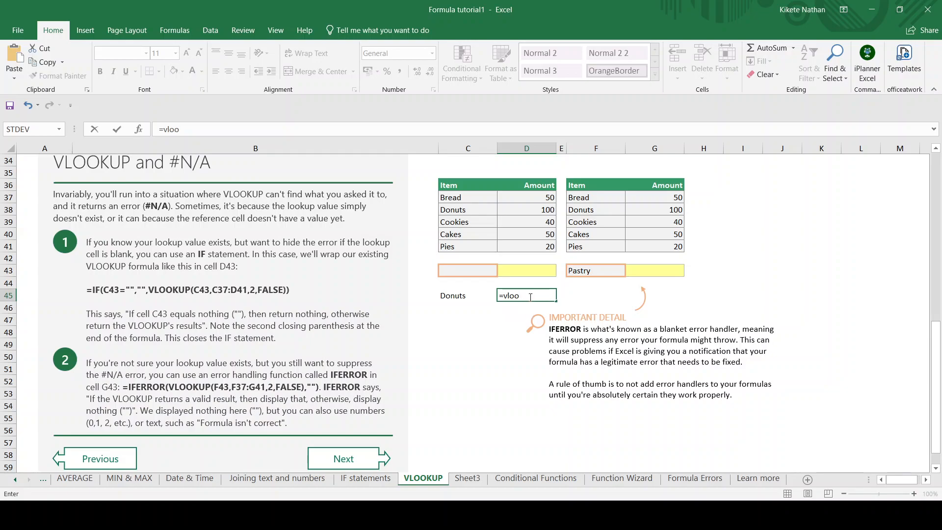
click(530, 296)
text(kup()
click(456, 296)
text(,)
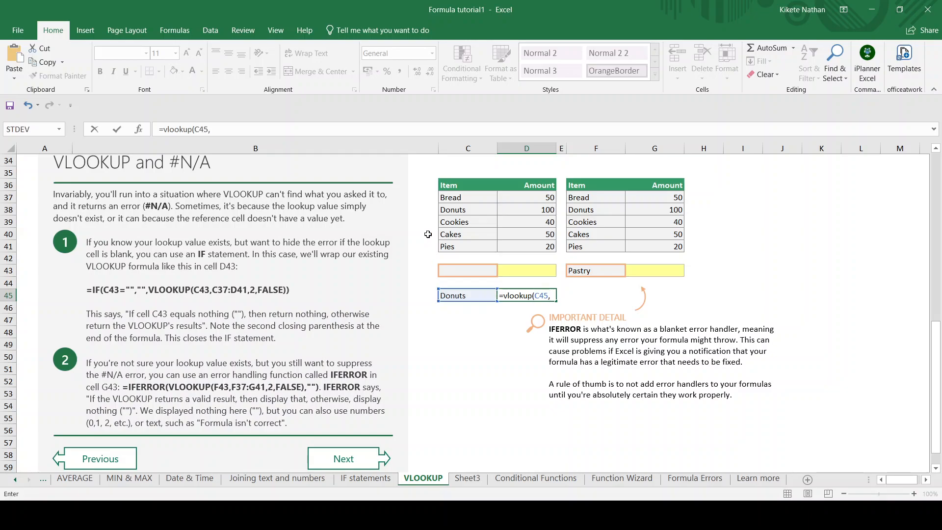
drag(456, 197, 540, 247)
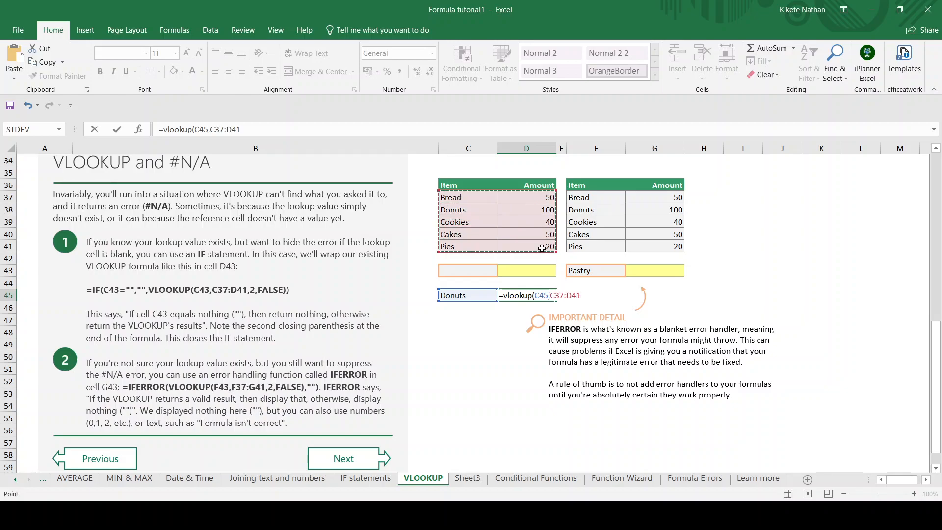
text(,2,)
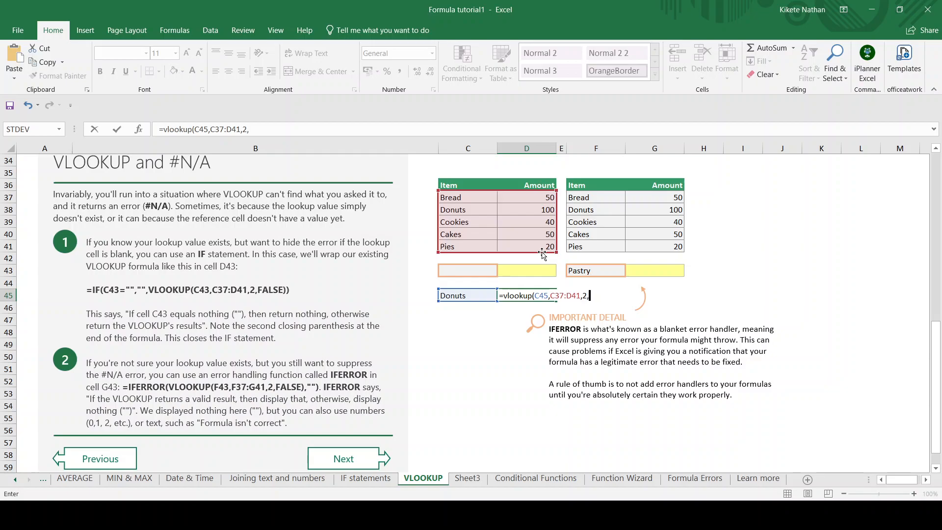
text(FALSE))
key(Return)
Check C45 against the table's Donuts entry in C38 and delete the extra character after Donuts in C45
click(517, 295)
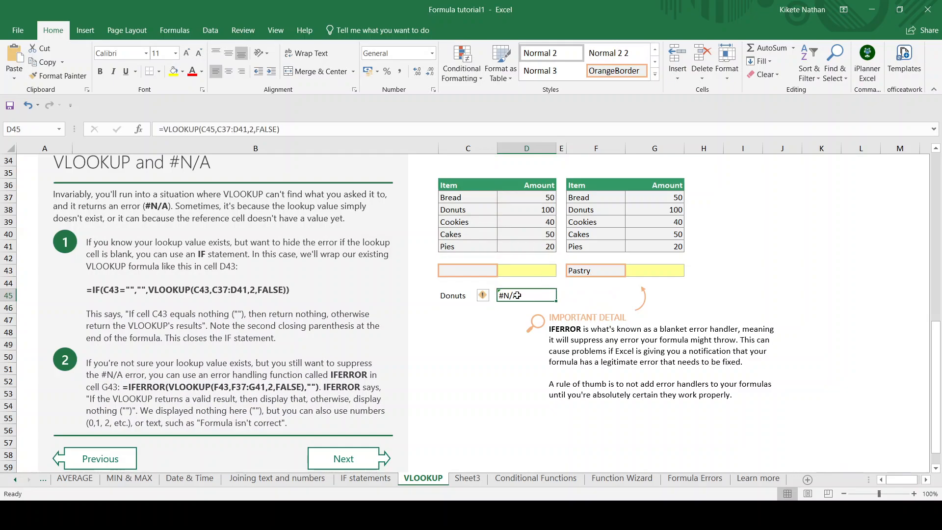
click(457, 295)
click(480, 206)
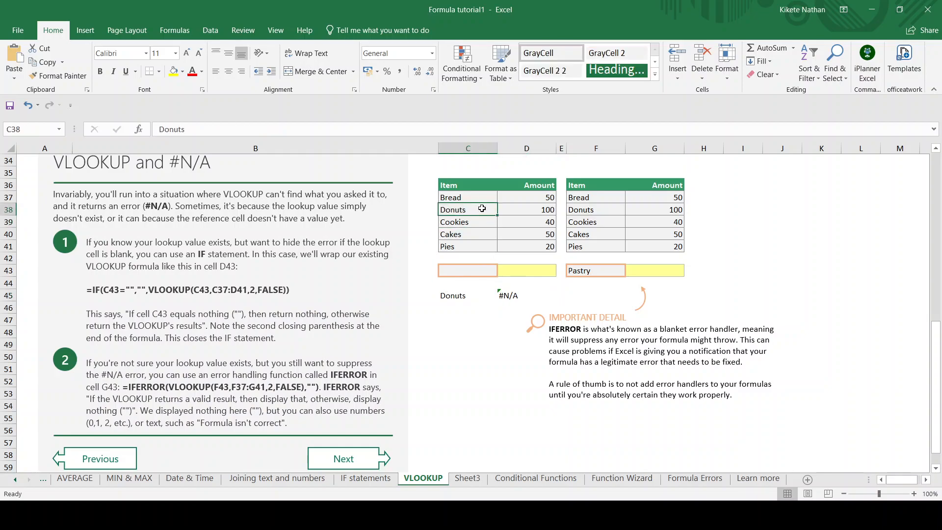
double_click(480, 206)
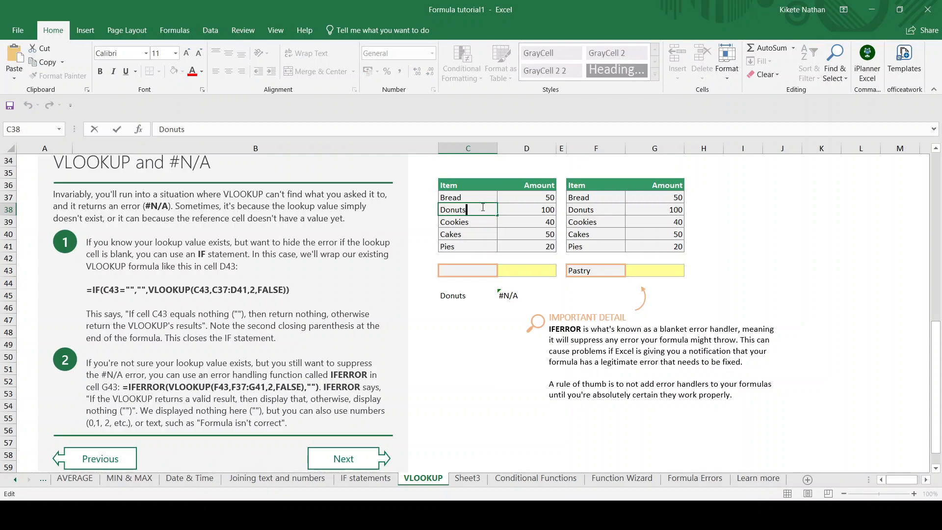
click(470, 297)
double_click(470, 296)
key(BackSpace)
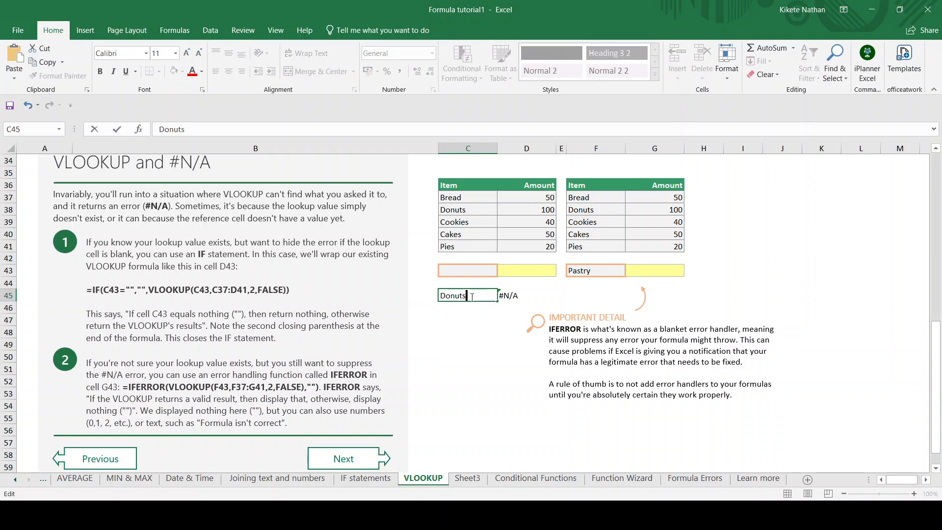
click(542, 293)
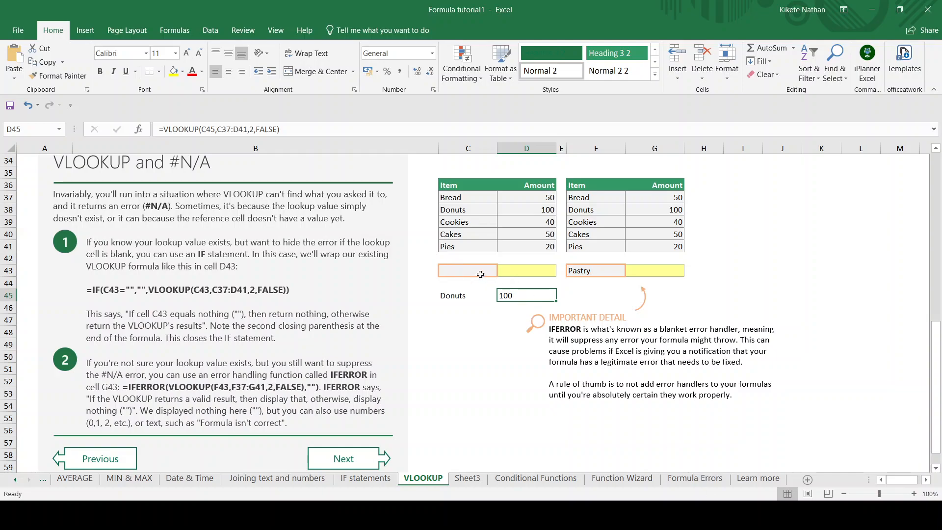
Clear the item from C45 to check the plain VLOOKUP in D45 with a blank lookup cell
click(468, 292)
key(Delete)
click(538, 291)
Insert an IF test at the start of D45's formula with the condition C45="" and "" as the value if true
click(165, 130)
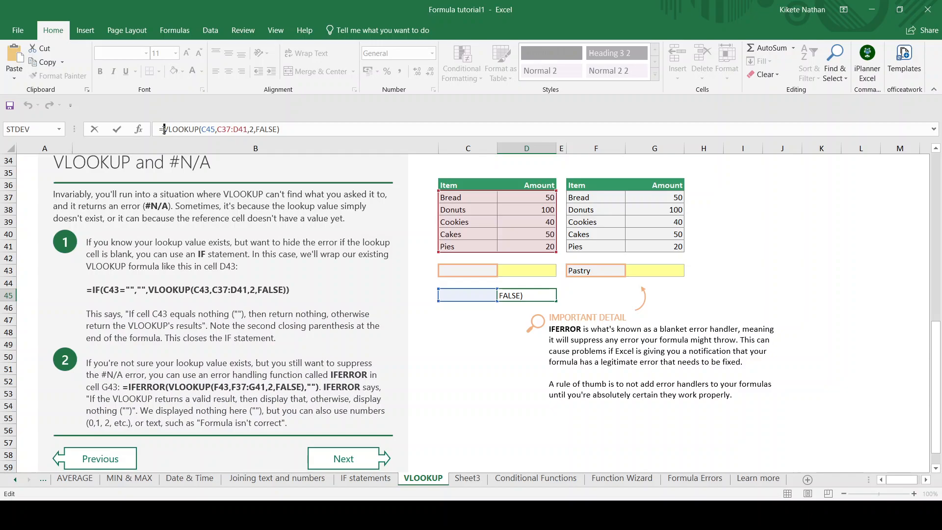
text(IF)
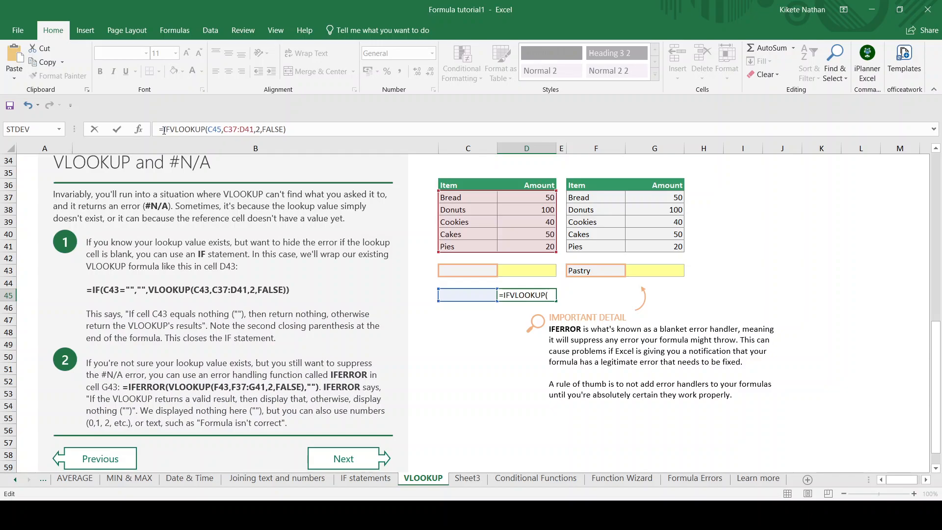
text(()
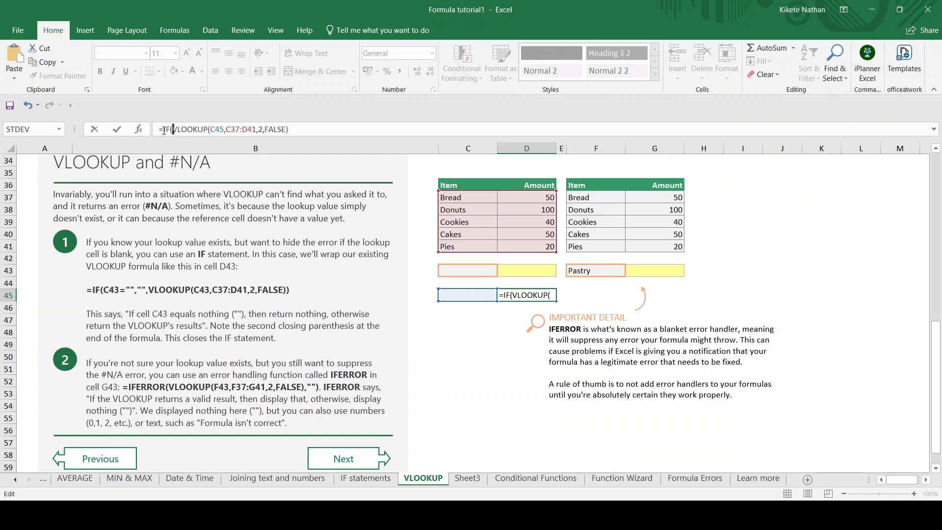
text(C4)
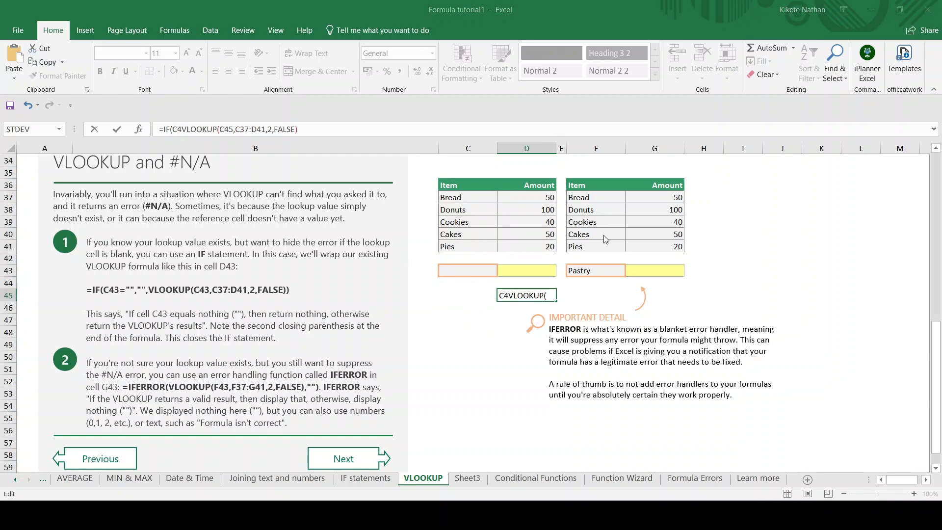
click(610, 208)
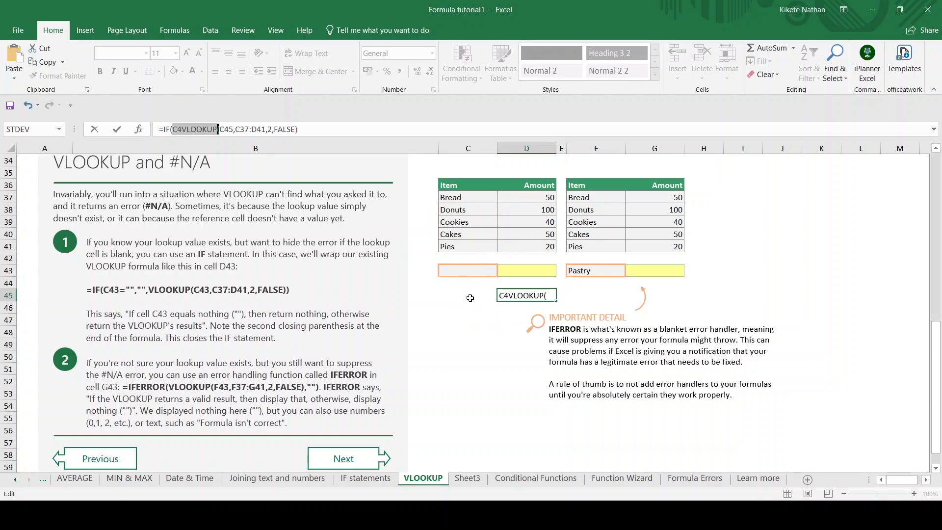
click(468, 298)
text(=)
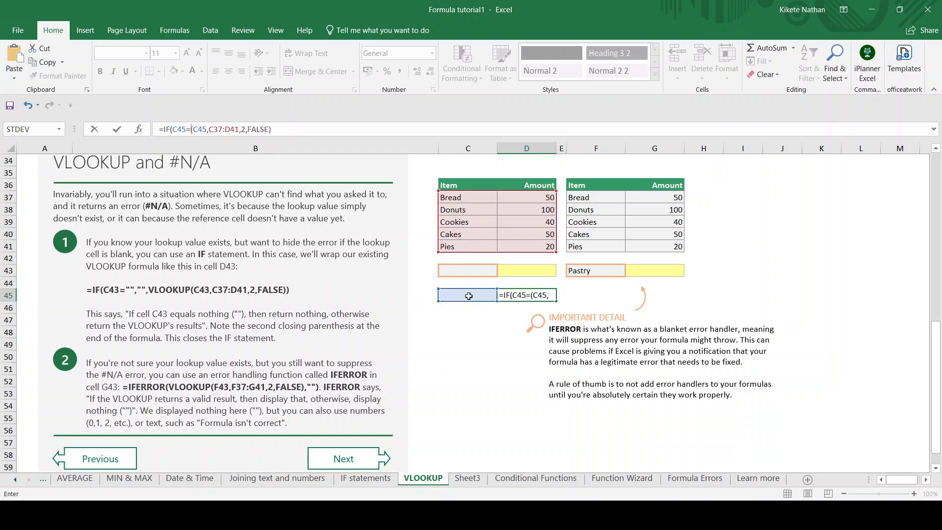
text("","")
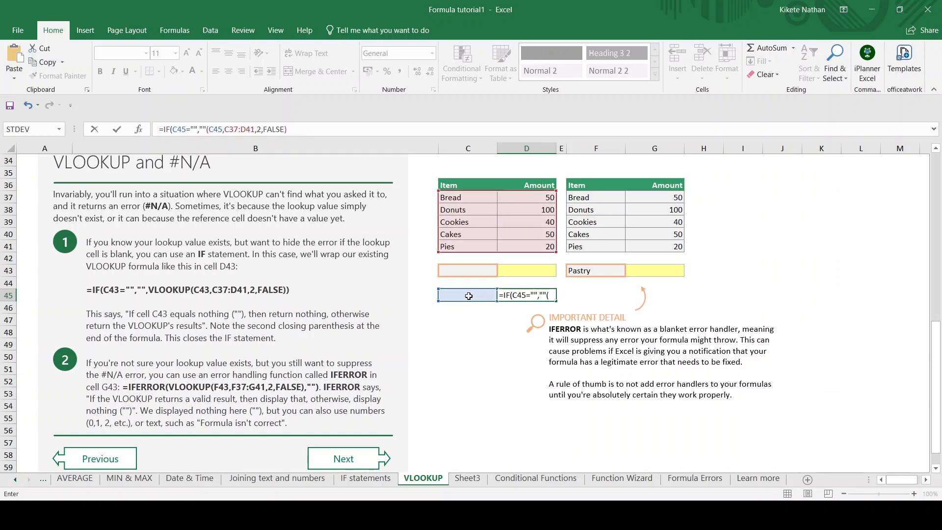
Restore the VLOOKUP function name before the lookup arguments in D45's IF formula and try to enter it
text(,E4)
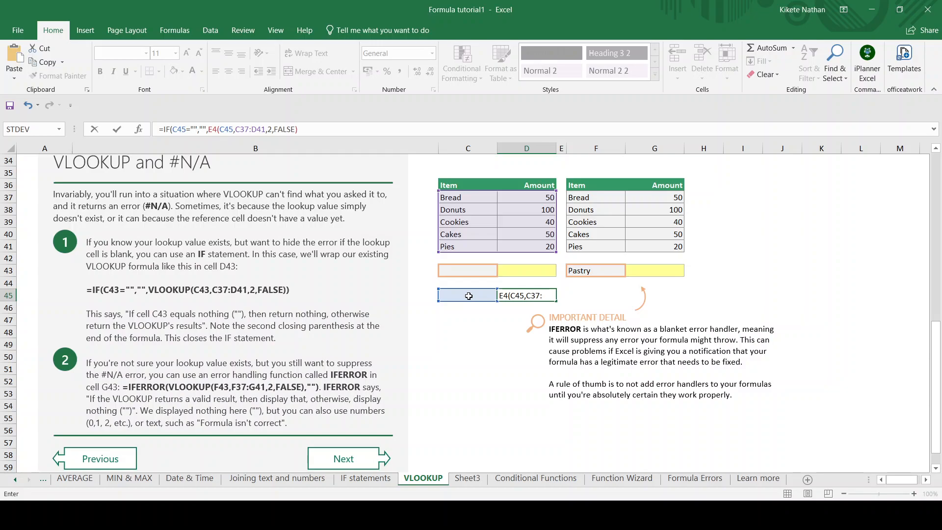
key(BackSpace)
key(BackSpace)
text(VLOOKU)
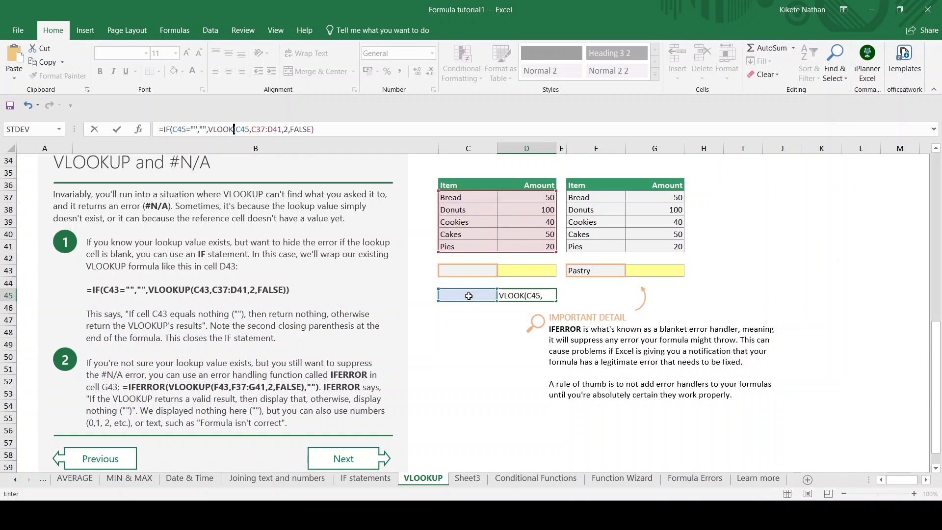
text(P)
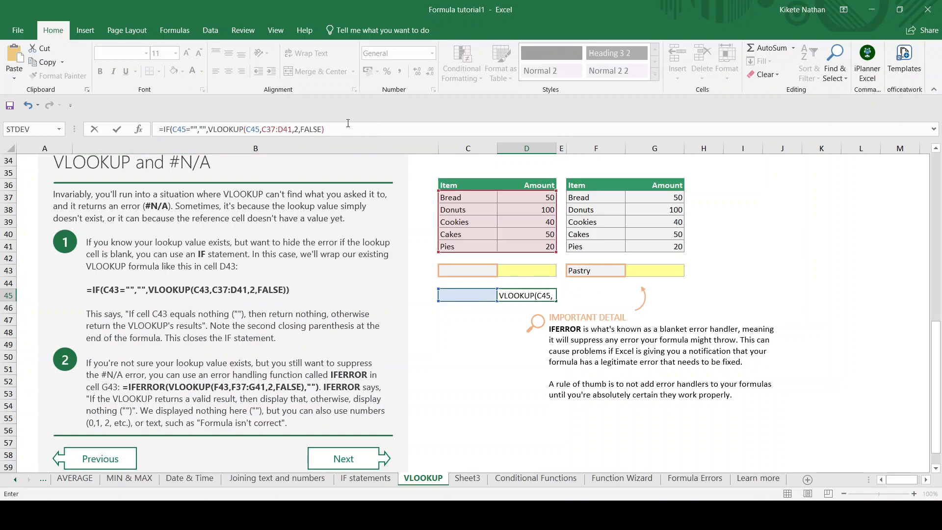
key(Return)
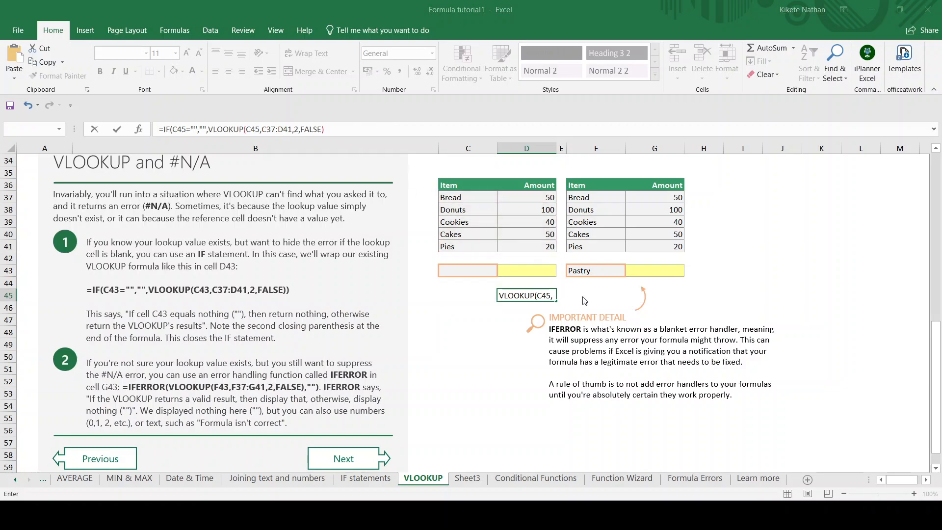
Add the missing closing parenthesis in D45, making the formula =IF(C45="","",VLOOKUP(C45,C37:D41,2,FALSE))
double_click(311, 129)
click(344, 123)
text())
key(Return)
click(581, 247)
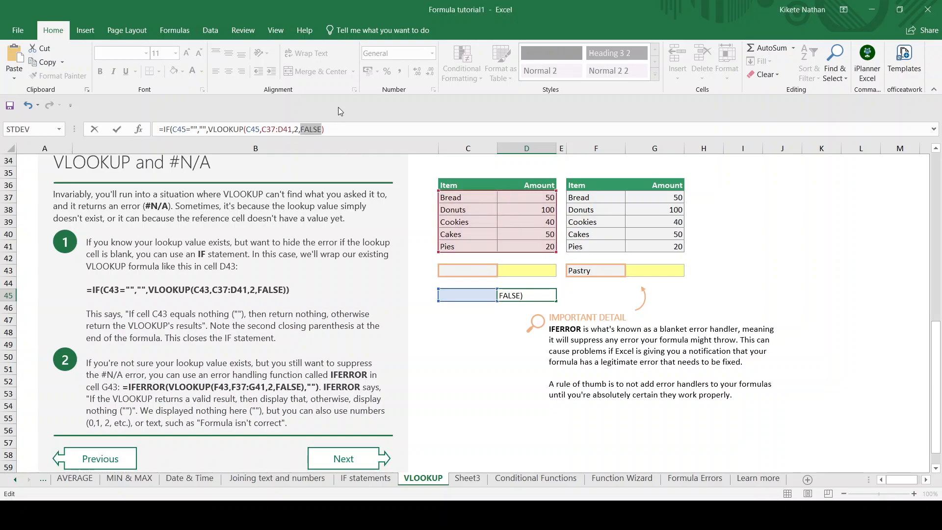
key(End)
click(532, 294)
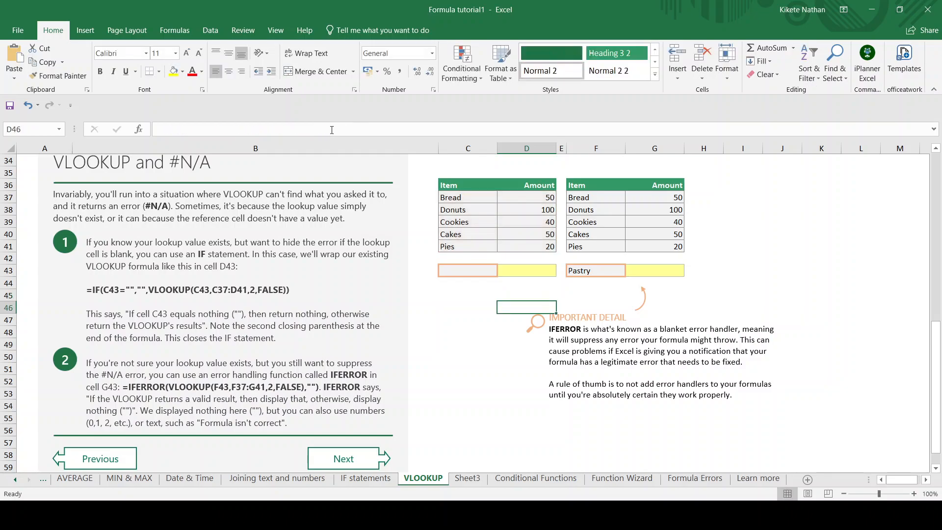
Test the D45 formula by entering Cakes in C45 and inspecting the returned amount
click(470, 286)
click(475, 302)
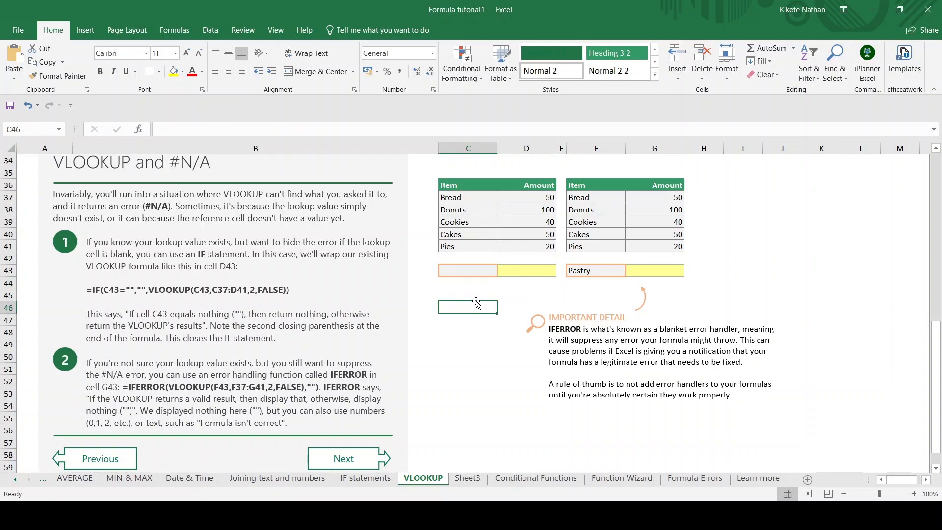
click(470, 295)
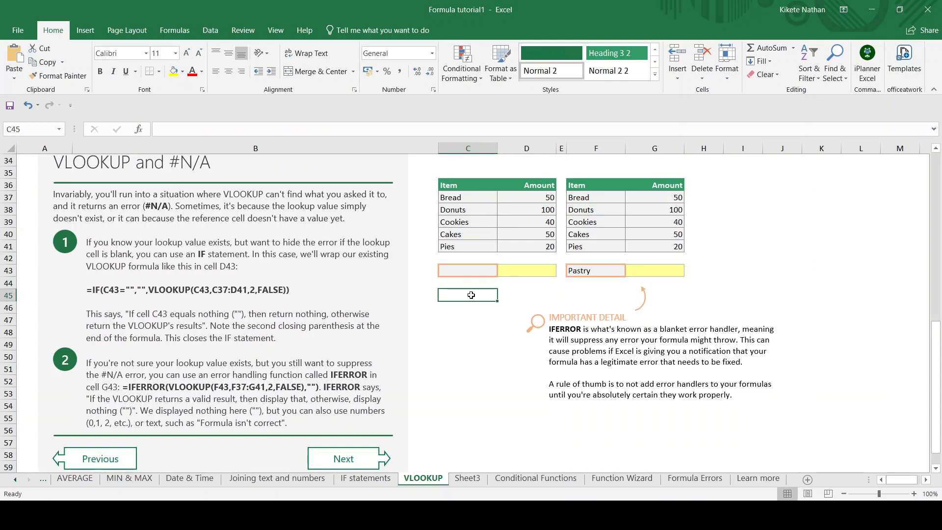
text(Cakes)
key(Return)
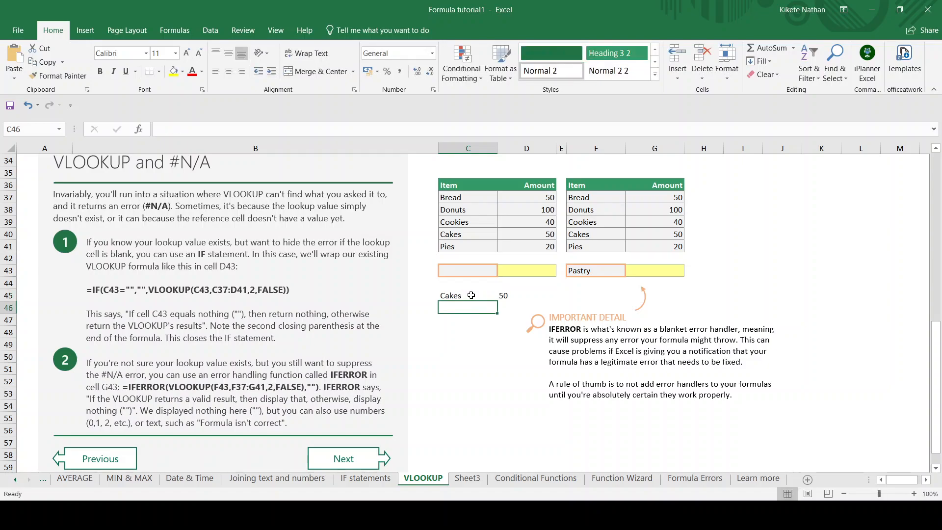
click(522, 297)
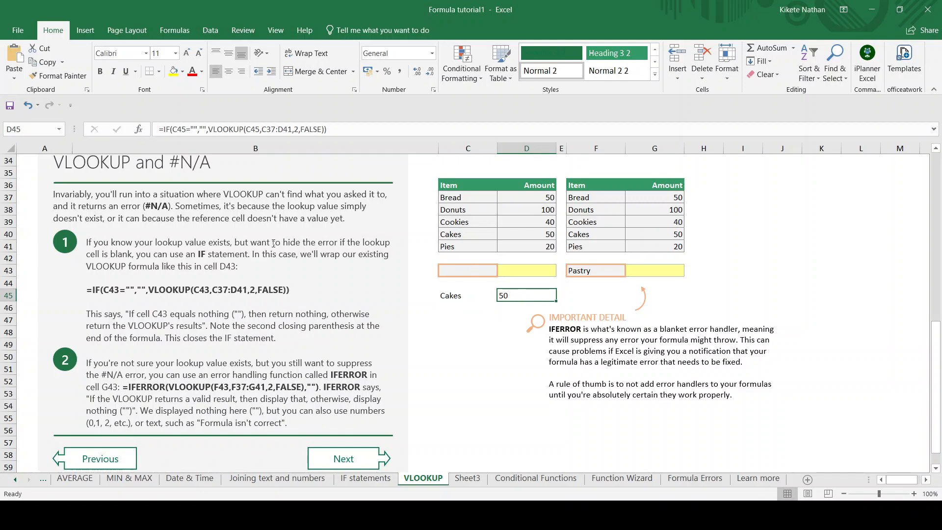
scroll(144, 316, down, 2)
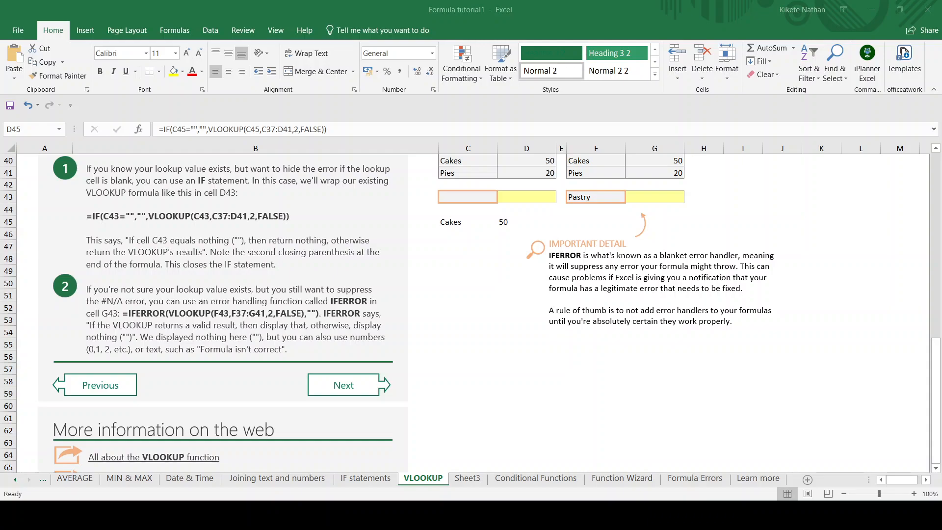
key(alt+Tab)
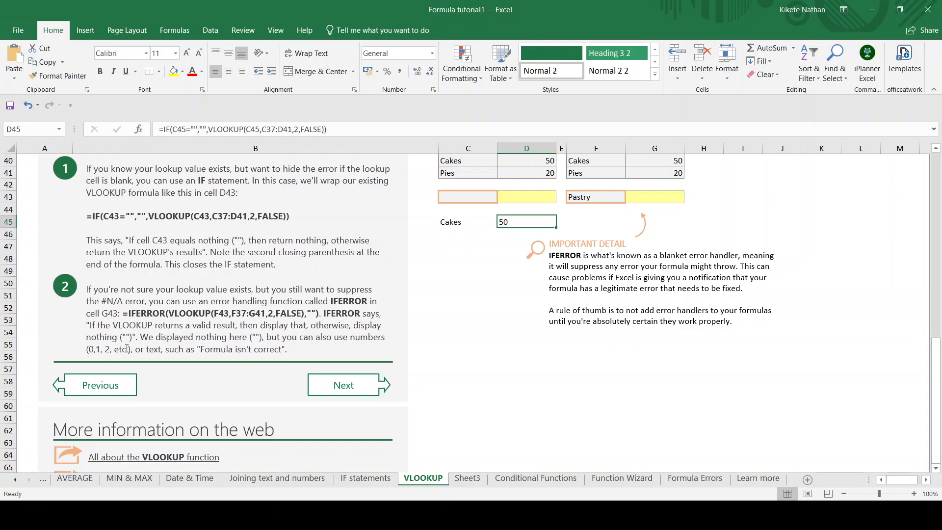
Inspect the IFERROR formula in G43, focusing on its "" value-if-error argument
click(656, 202)
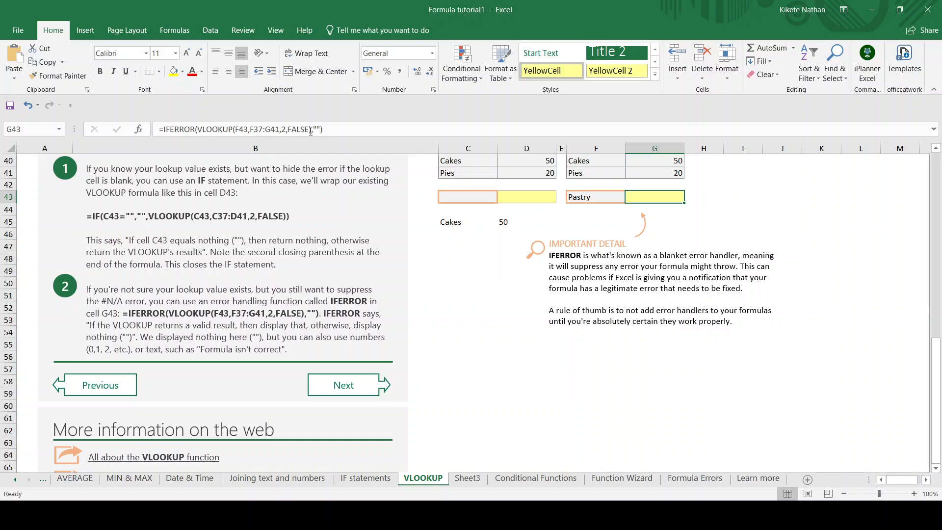
drag(313, 129, 323, 129)
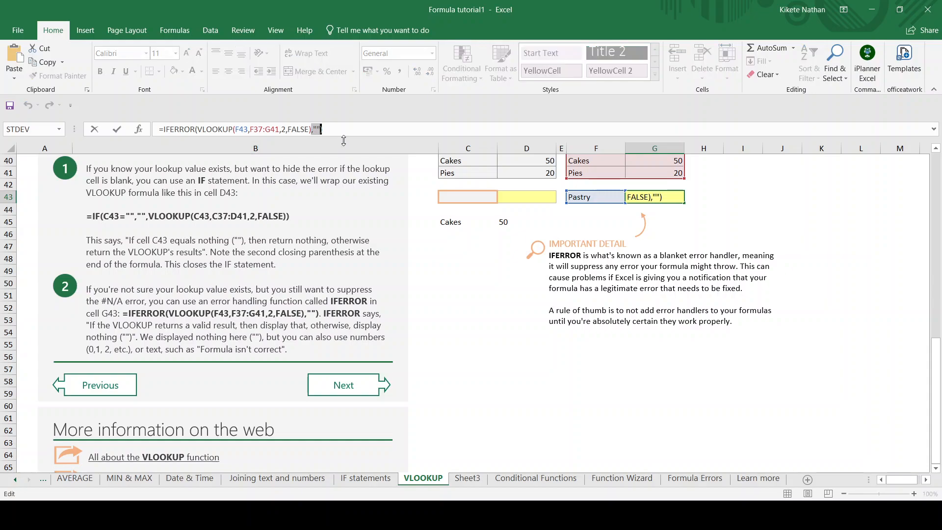
key(Tab)
click(659, 200)
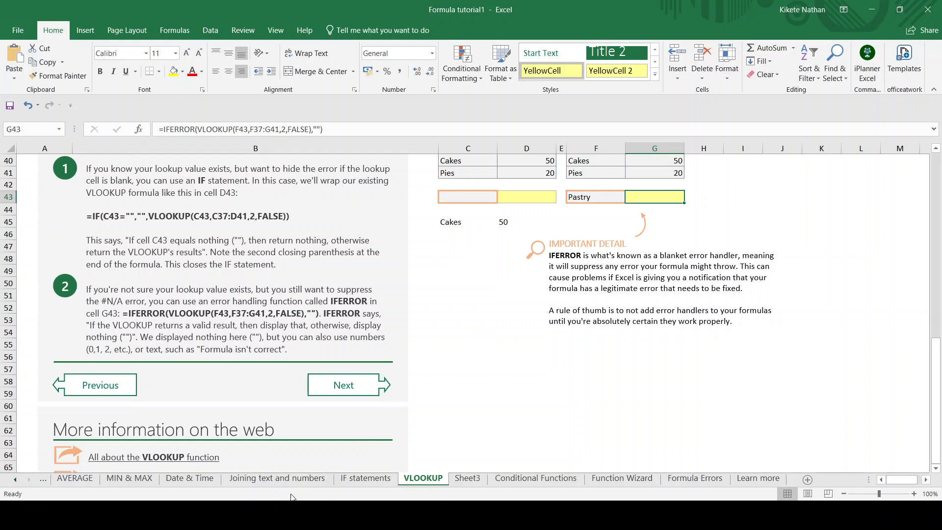
Try to start a lookup formula in D44 with -IFERROR(VLOOKUP
click(473, 208)
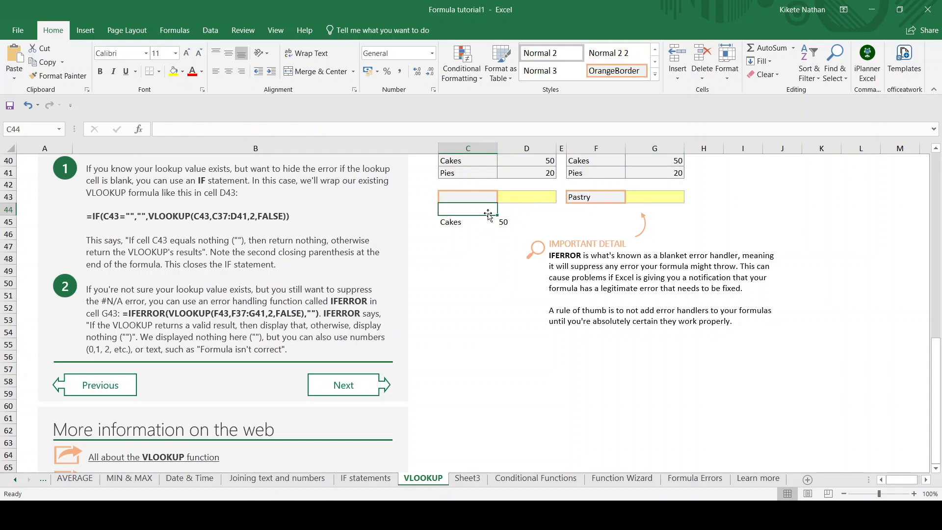
click(509, 209)
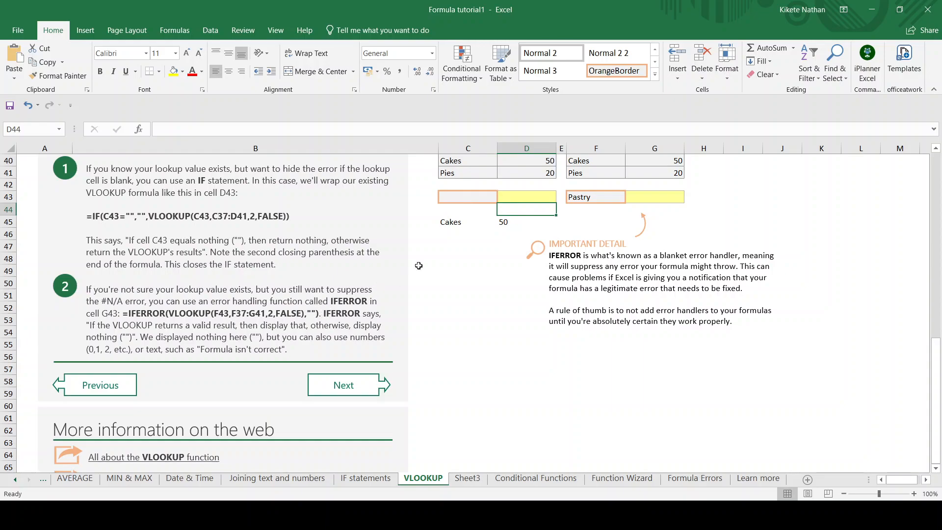
text(IF)
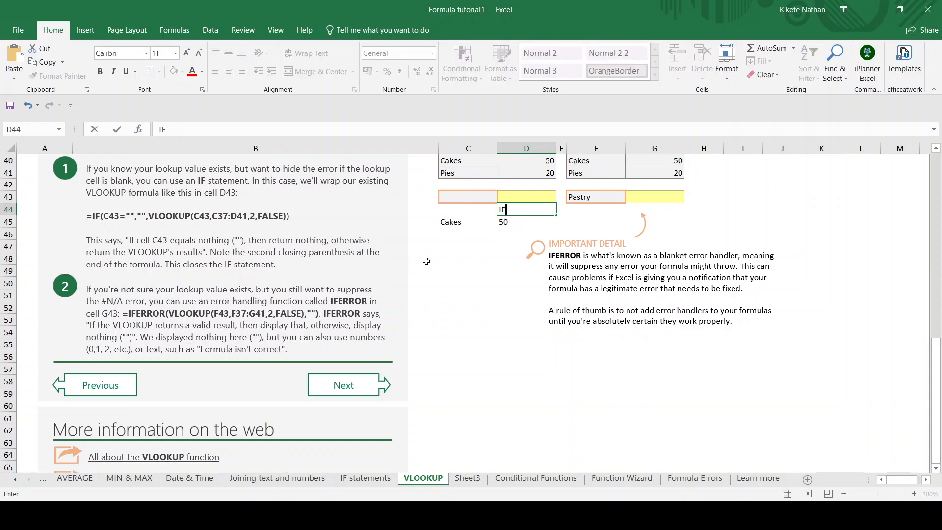
key(BackSpace)
key(BackSpace)
text(-)
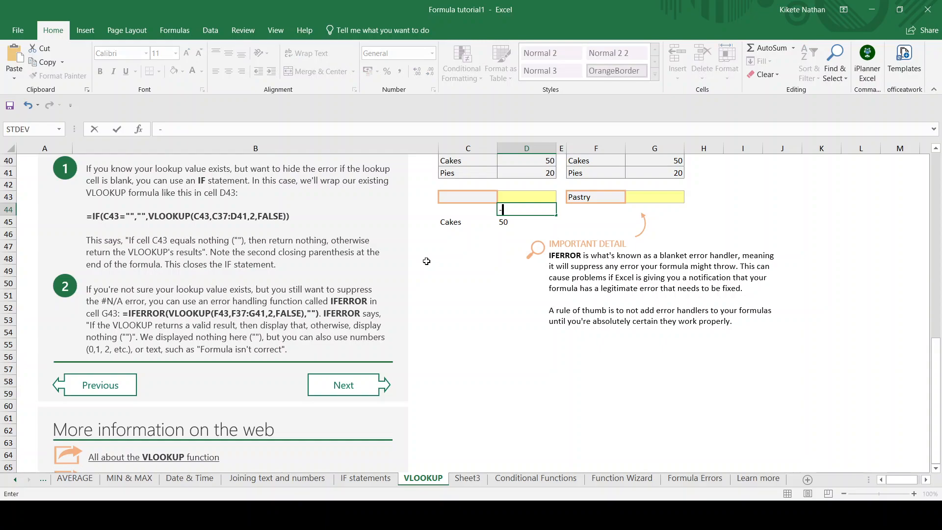
text(IFERROR)
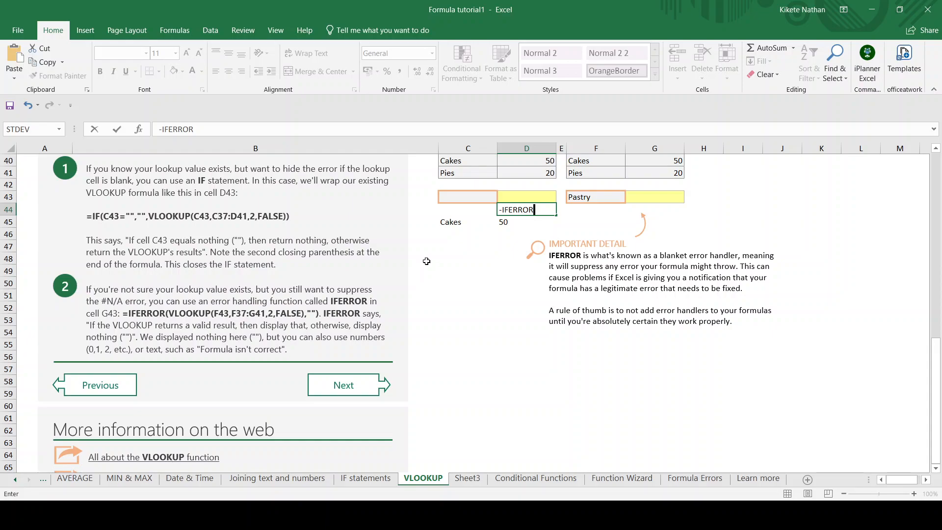
text((VLOOKUP)
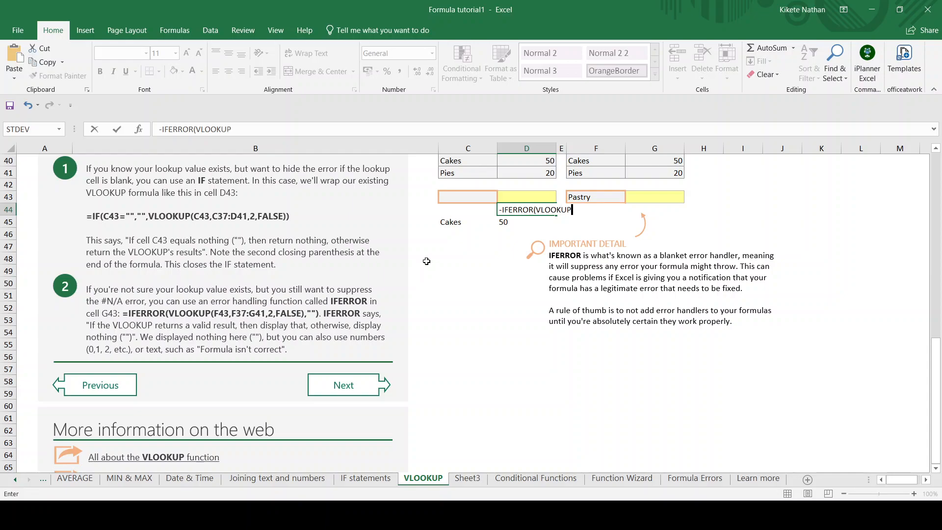
Try to complete D44's lookup with value C44, table C37:D41, column 2 and FALSE, then enter the formula
text(()
click(472, 209)
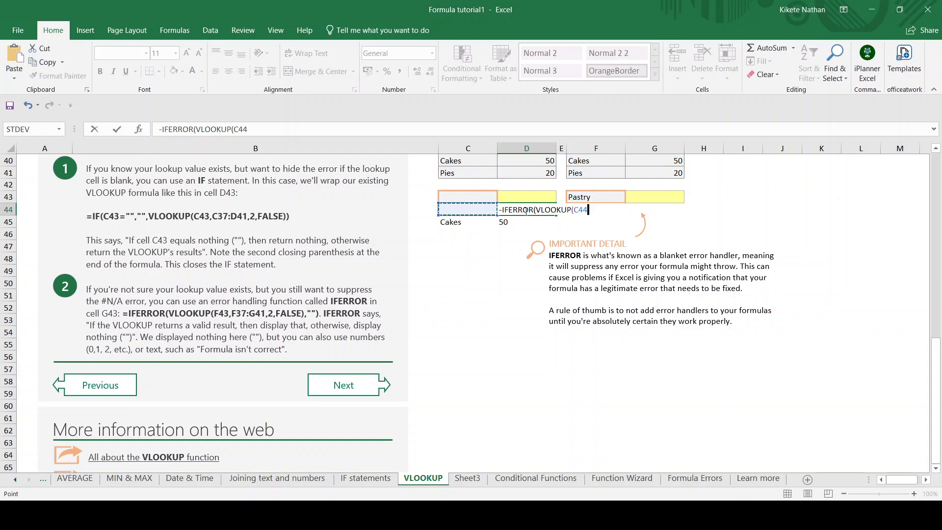
text(,)
scroll(554, 176, up, 2)
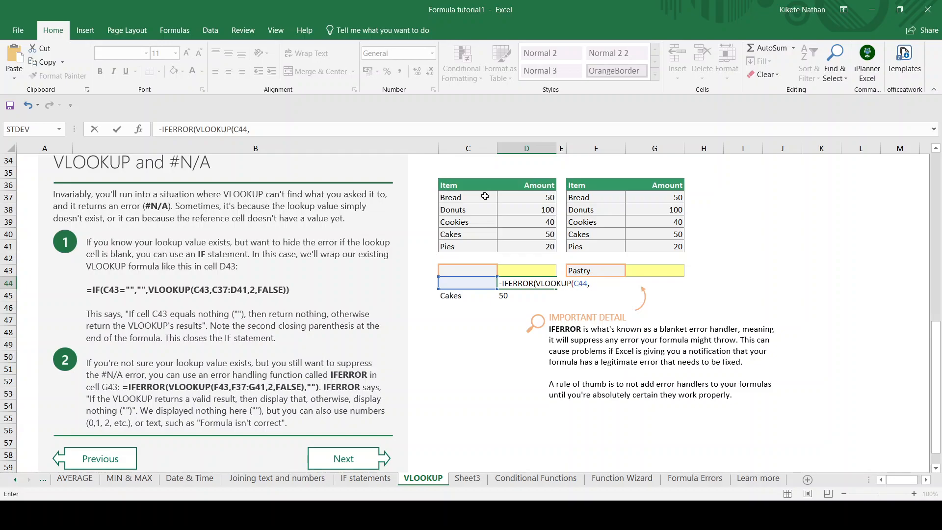
drag(455, 198, 530, 243)
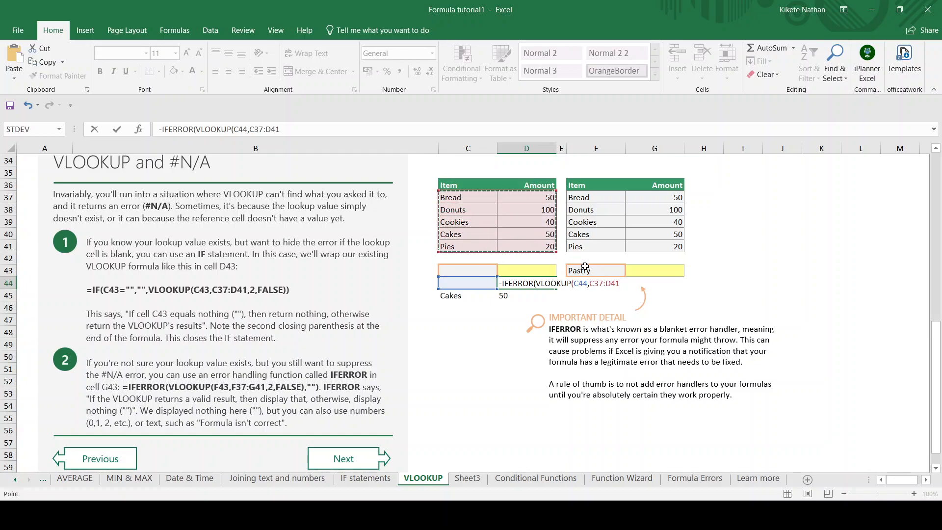
text(,2,FA)
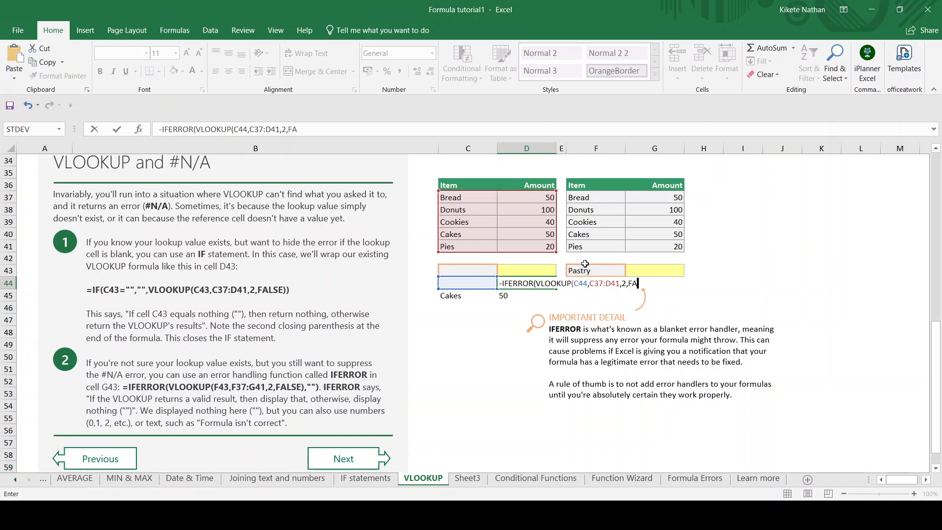
text(LSE)))
key(Return)
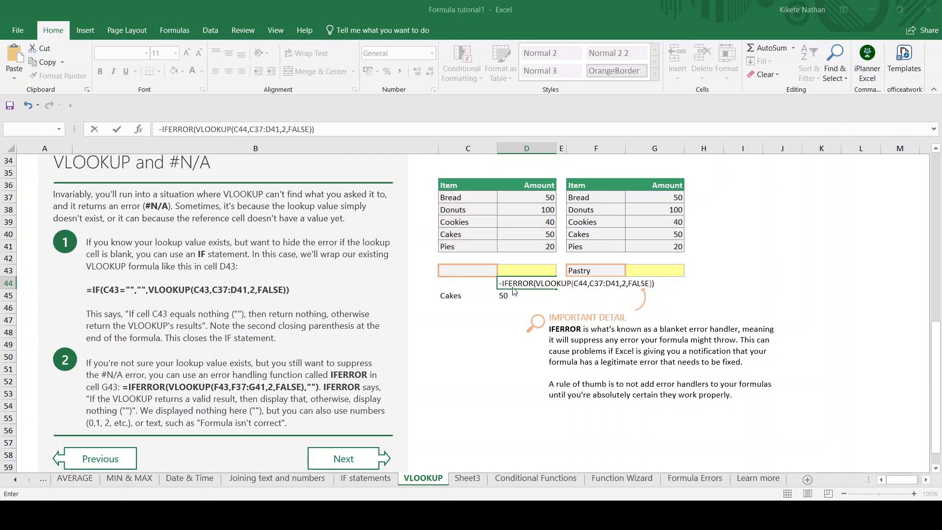
Replace the leading minus sign in D44's formula with an equals sign and try to enter it
click(563, 246)
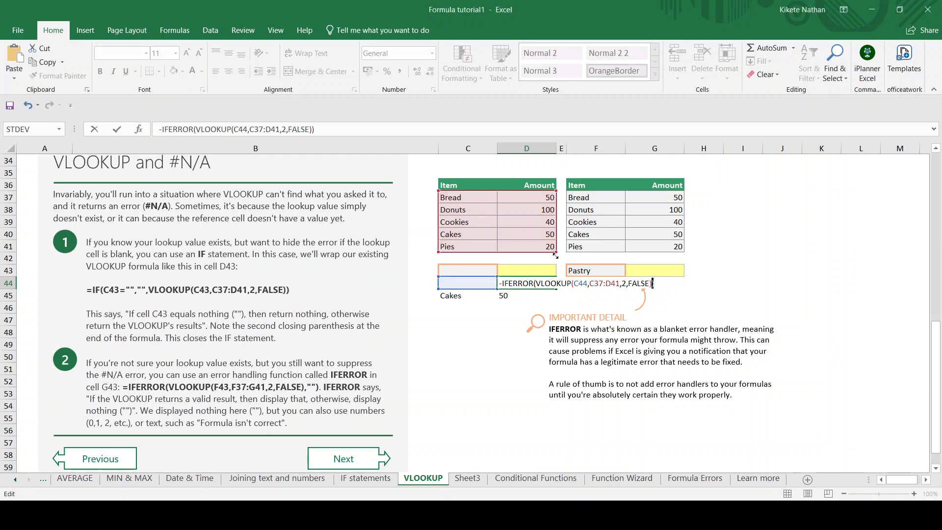
click(502, 283)
key(BackSpace)
text(=)
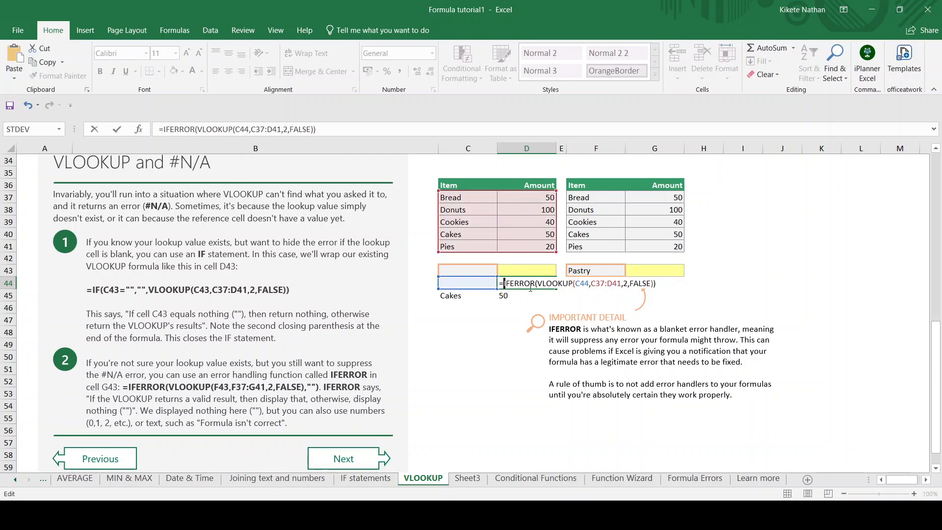
click(662, 285)
key(Return)
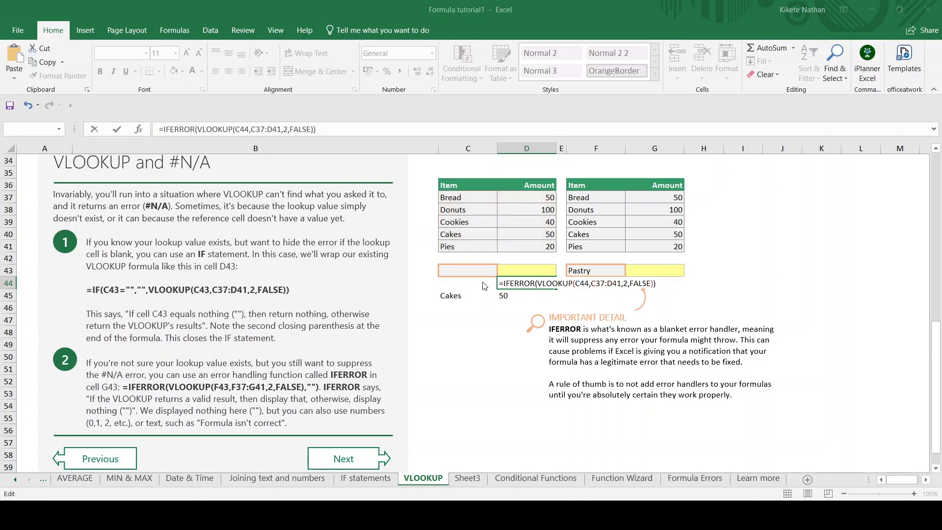
Try to add "" after FALSE inside the VLOOKUP parentheses of D44's formula
click(484, 286)
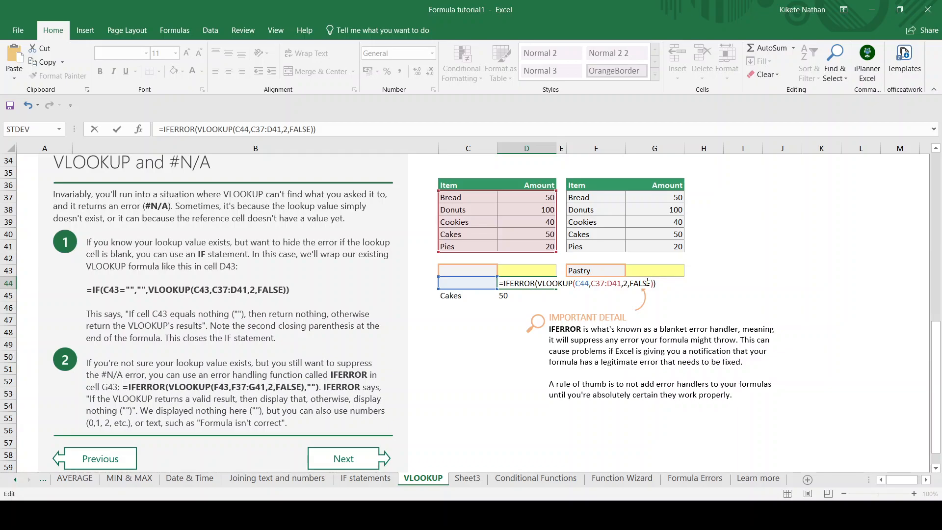
text(,"")
key(Return)
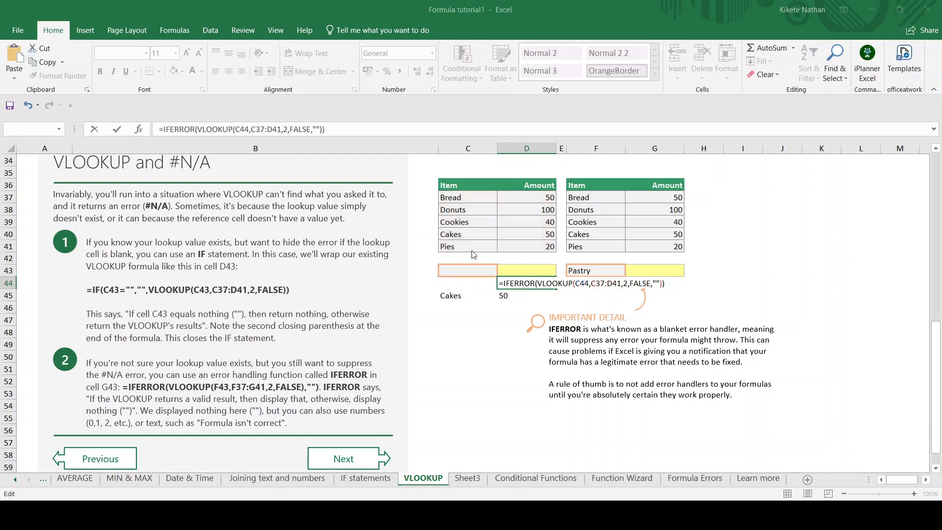
Clear the faulty IFERROR formula from D44
double_click(658, 283)
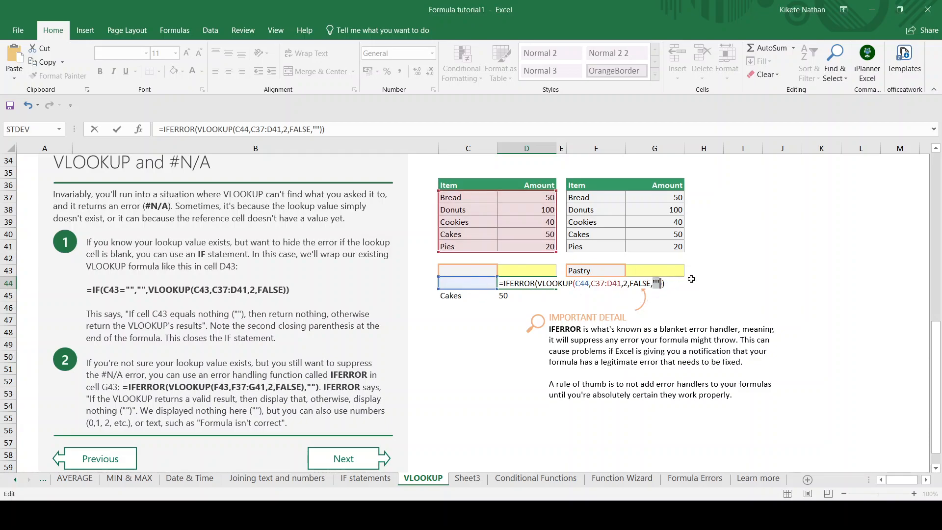
click(693, 283)
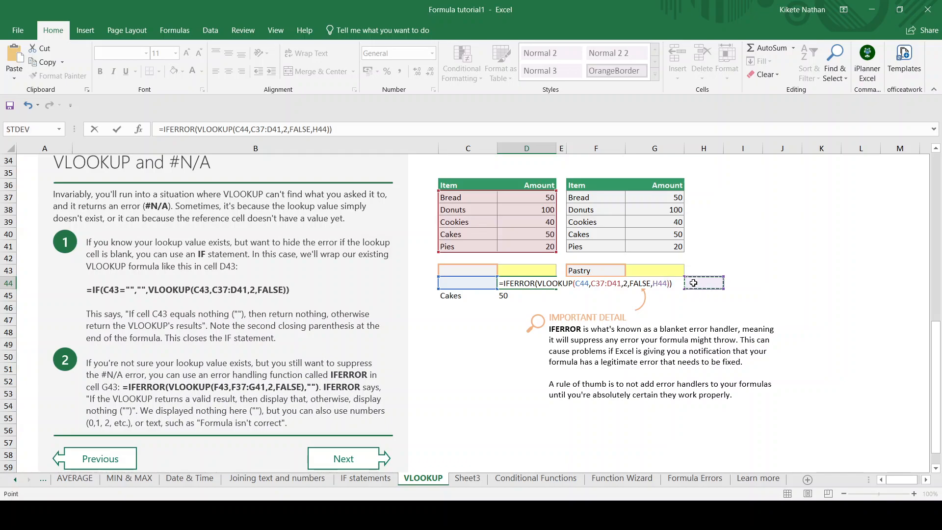
key(BackSpace)
key(BackSpace)
key(BackSpace)
key(BackSpace)
key(BackSpace)
key(BackSpace)
key(BackSpace)
key(BackSpace)
key(BackSpace)
key(BackSpace)
key(BackSpace)
key(BackSpace)
key(BackSpace)
key(BackSpace)
key(BackSpace)
key(BackSpace)
key(BackSpace)
key(BackSpace)
key(BackSpace)
key(BackSpace)
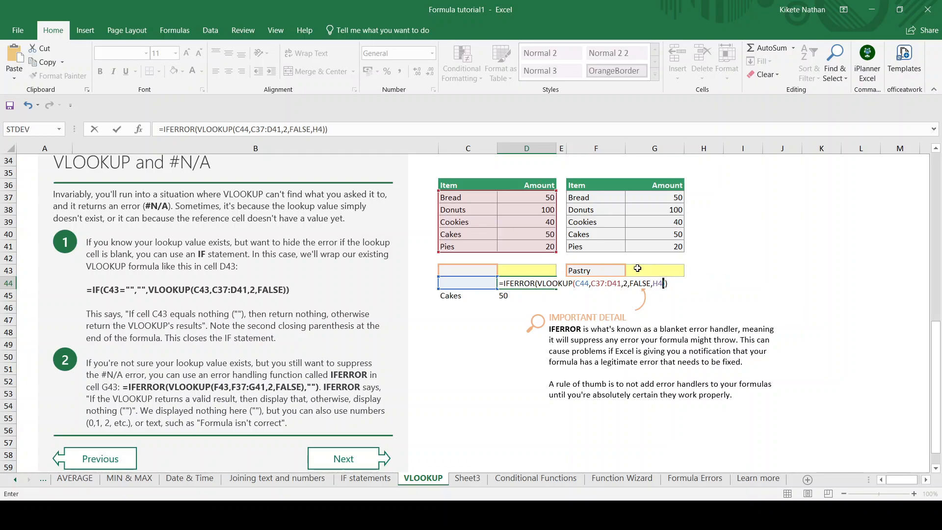
click(520, 282)
key(BackSpace)
key(BackSpace)
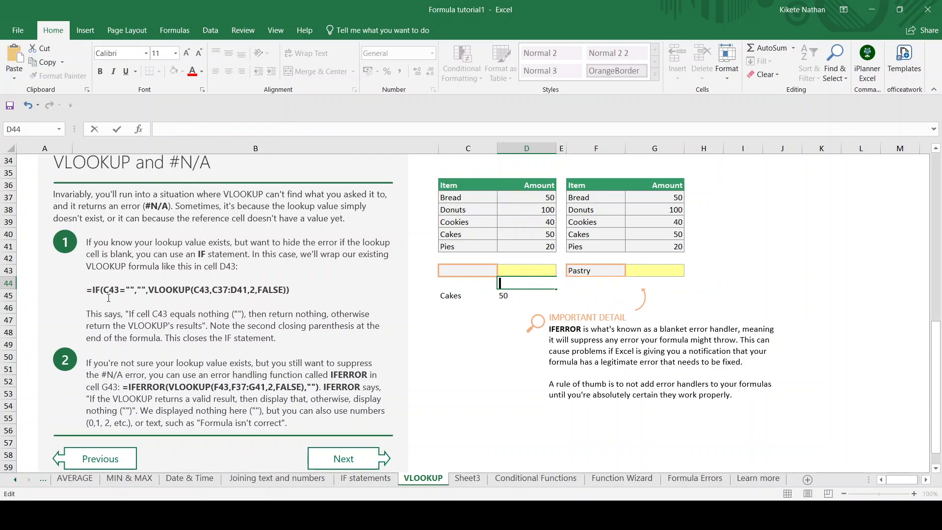
Review the sample IFERROR formula in instruction 2 and begin D44's formula with =IFERROR(VLOOKUP(
drag(123, 386, 312, 390)
drag(319, 388, 319, 387)
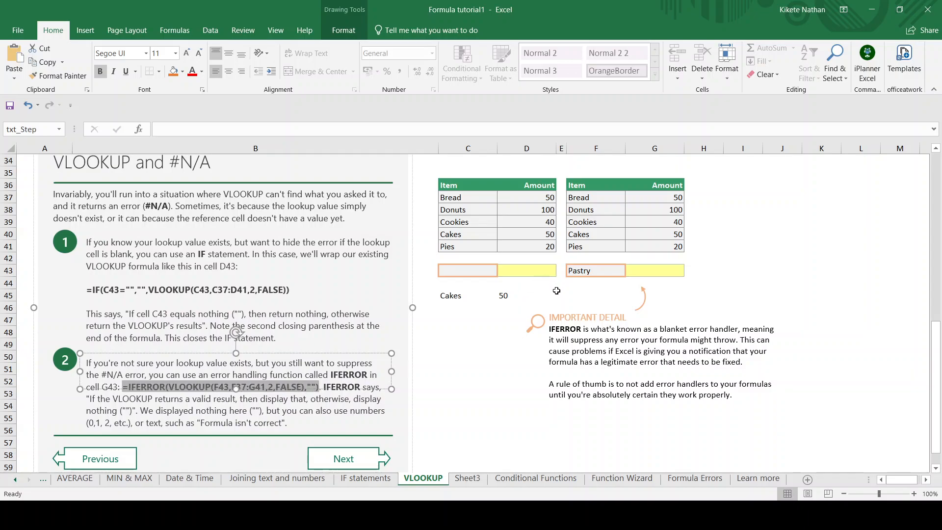
click(522, 286)
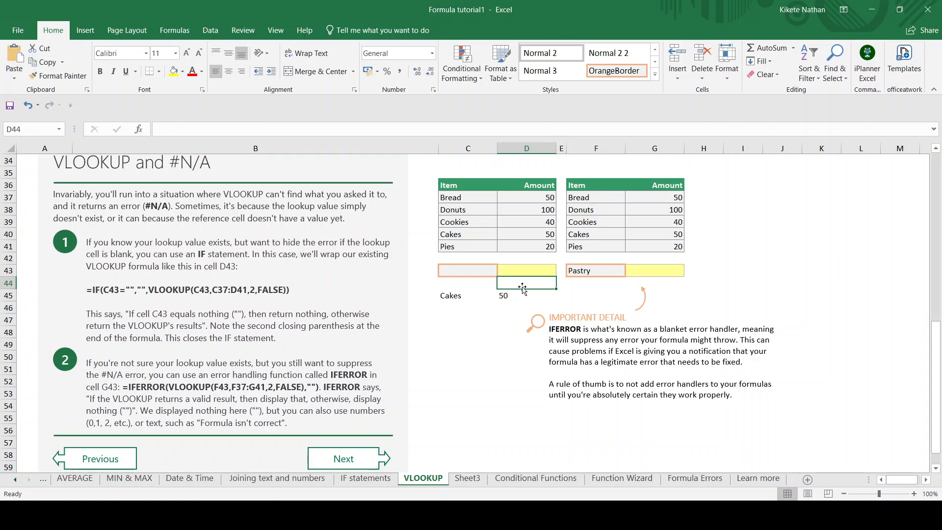
text(=IF)
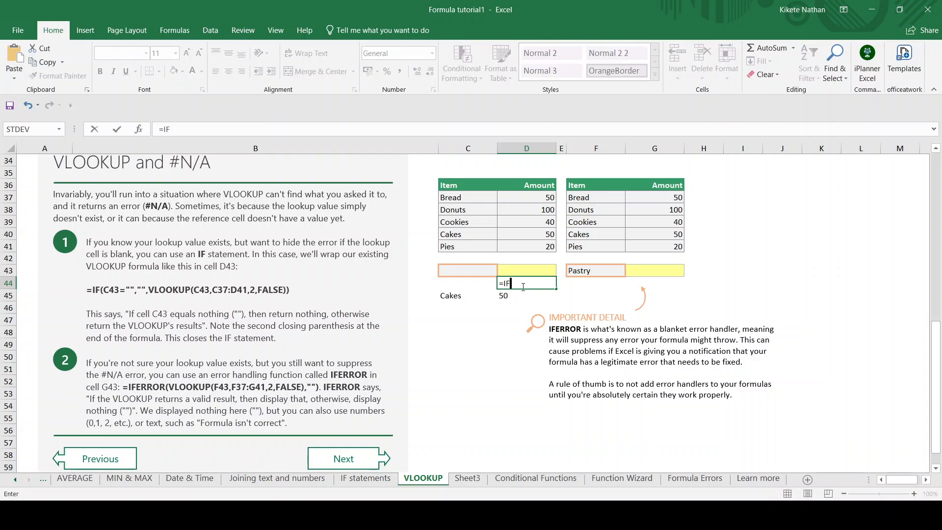
text(ERROR(VLOOKUP()
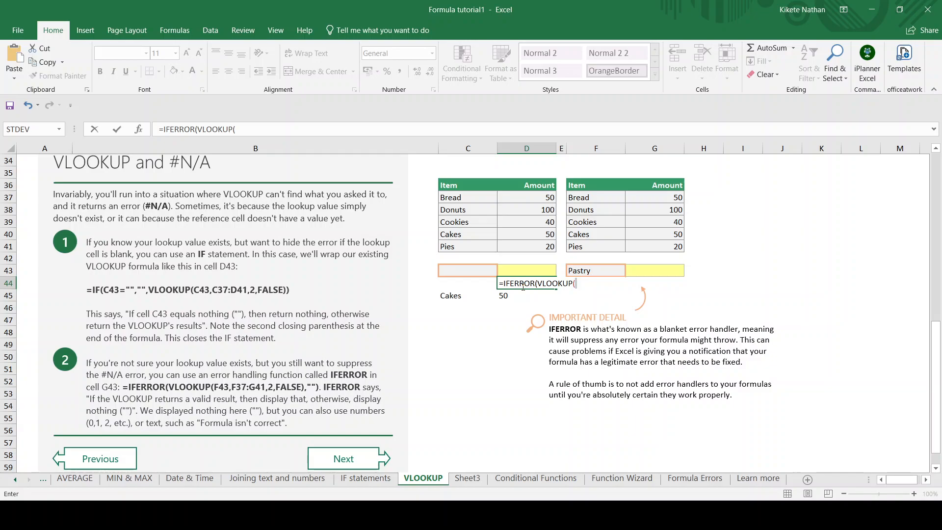
Complete D44's formula with lookup value C44, table C37:D41, column 2, FALSE, and "" as the IFERROR fallback
click(462, 285)
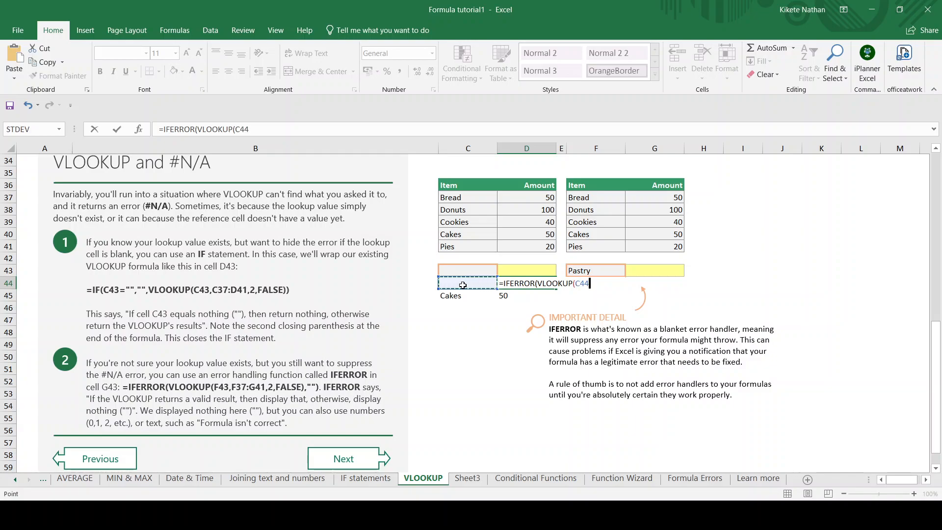
text(,)
drag(456, 197, 524, 245)
text(,2,)
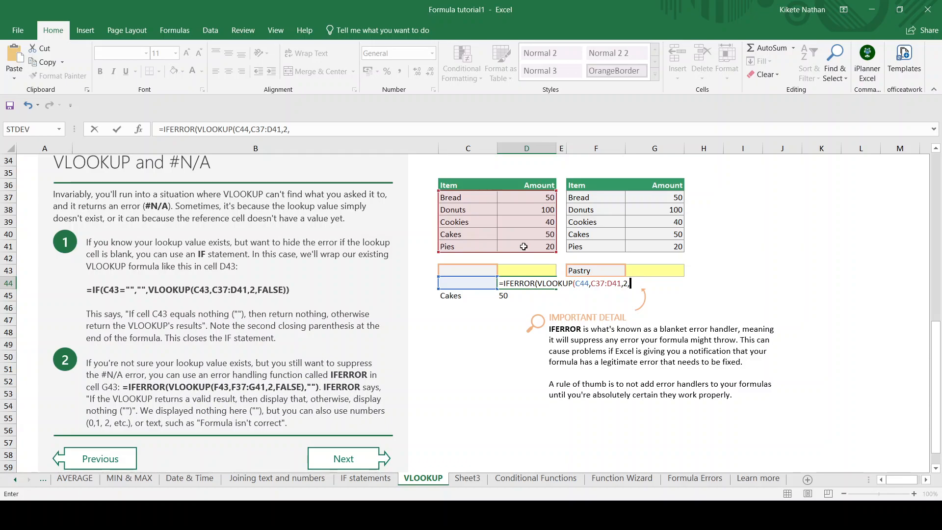
text(FALSE),""))
key(Return)
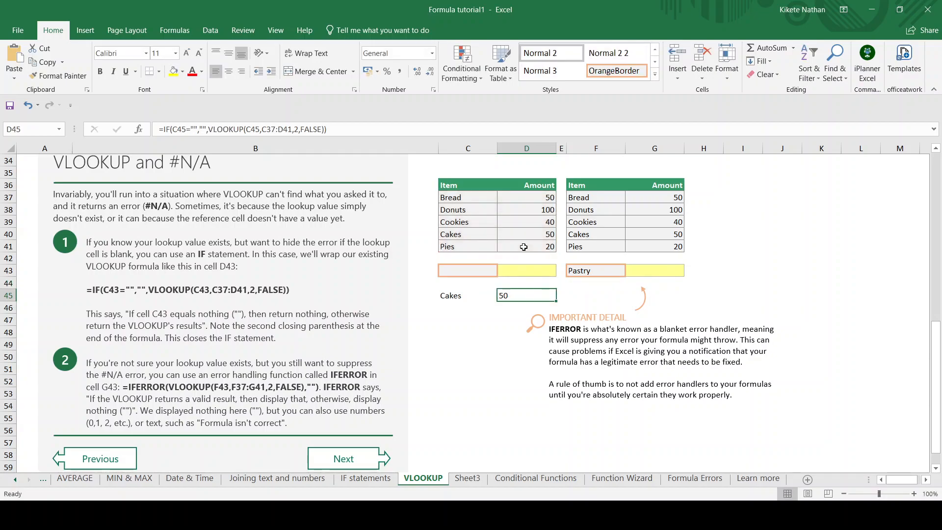
click(515, 281)
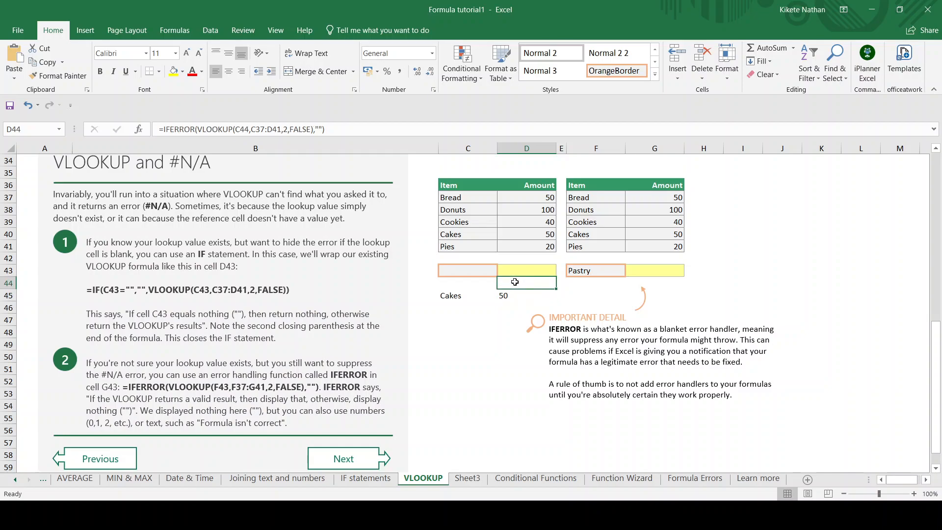
Test the D44 formula by entering Pies in C44 and inspecting the returned amount
click(485, 282)
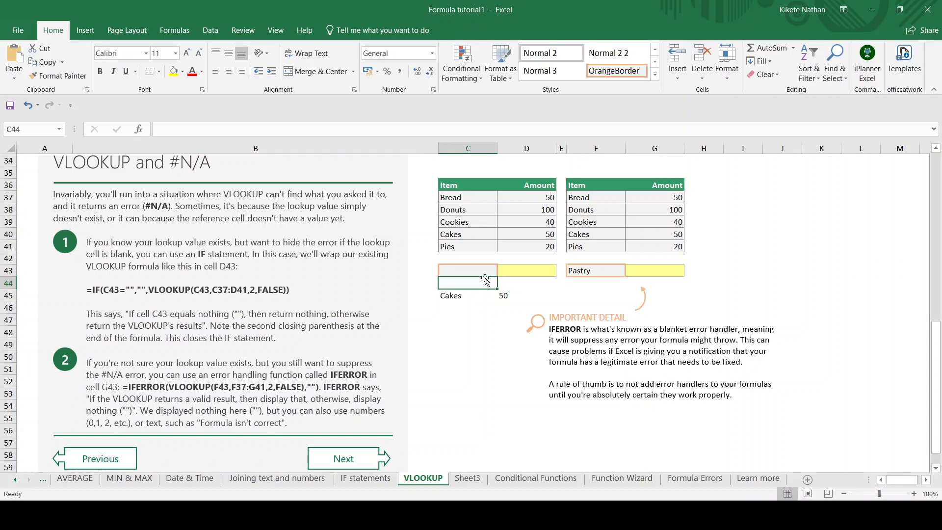
text(Pies)
key(Return)
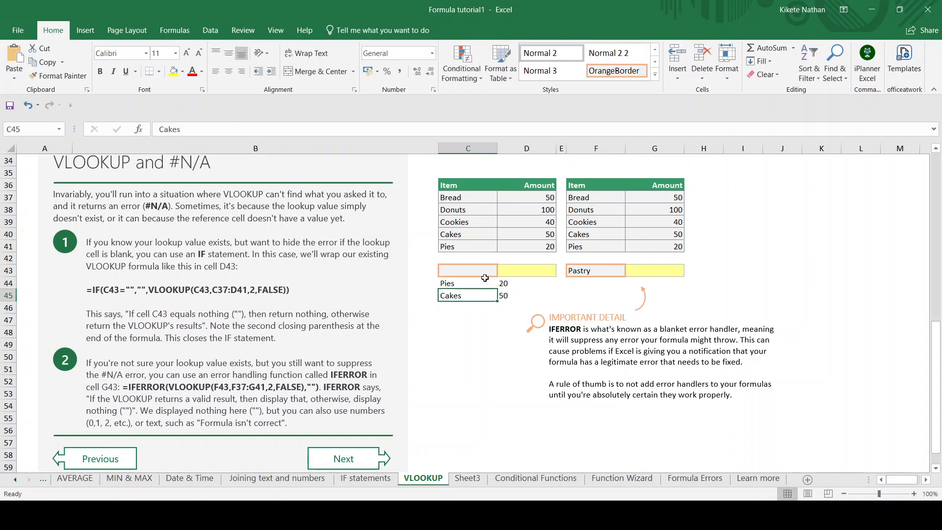
click(515, 283)
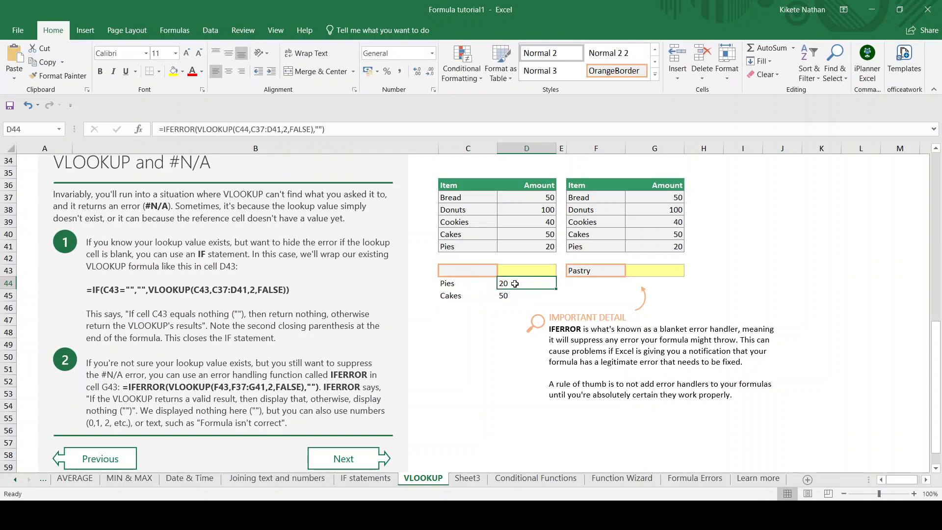